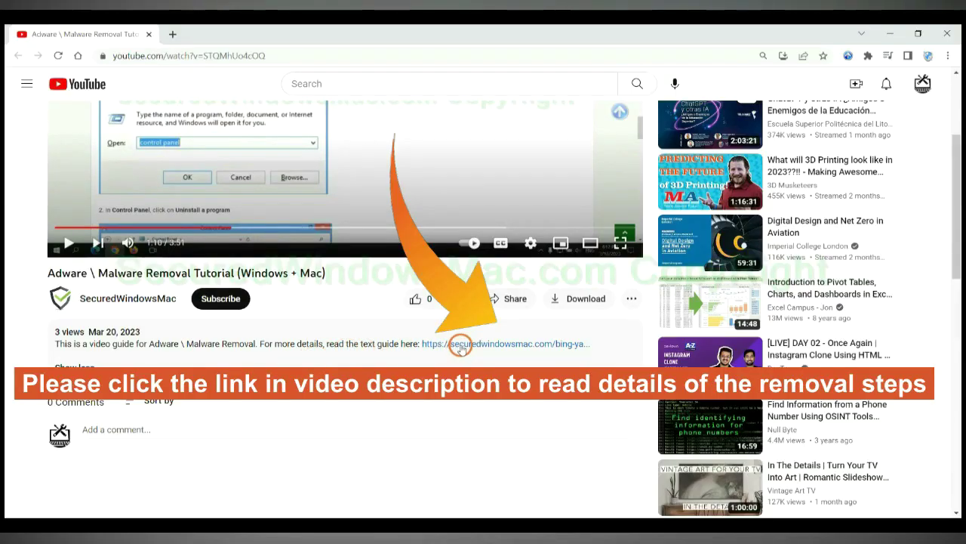
- Open the securedwindowsmac.com removal guide from the video description in a new tab
{"action": "left_click", "coordinate": [461, 345]}
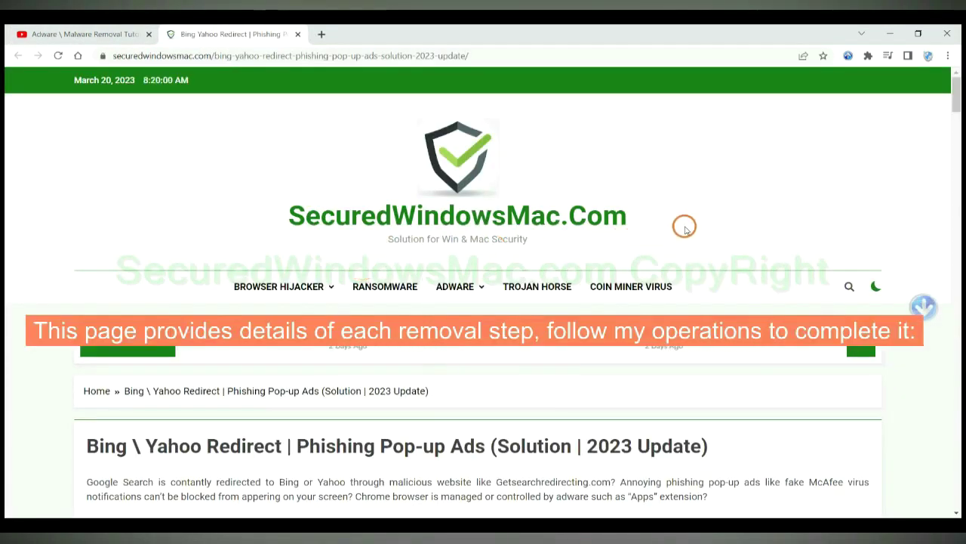
- Scroll the guide to the 'Instant Automatic Removal' heading with the SpyHunter downloads
{"action": "scroll", "coordinate": [680, 231], "scroll_direction": "down", "scroll_amount": 10}
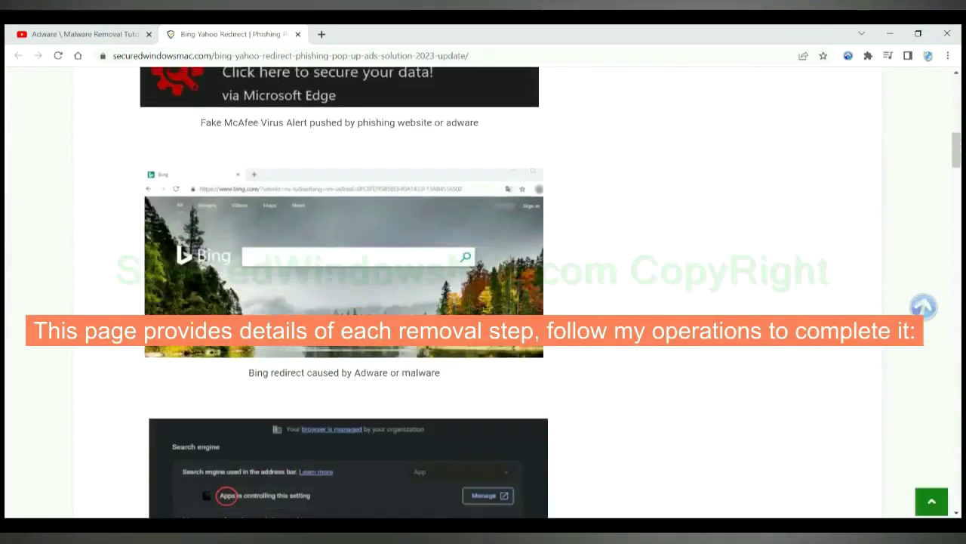
{"action": "scroll", "coordinate": [483, 294], "scroll_direction": "down", "scroll_amount": 4}
{"action": "scroll", "coordinate": [524, 334], "scroll_direction": "down", "scroll_amount": 3}
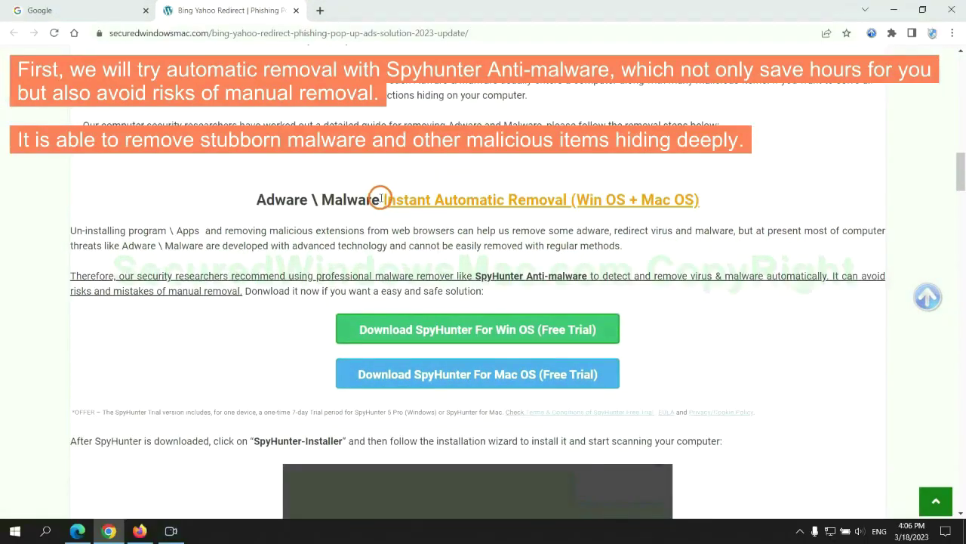
{"action": "left_click_drag", "start_coordinate": [381, 199], "coordinate": [567, 200]}
{"action": "left_click", "coordinate": [482, 167]}
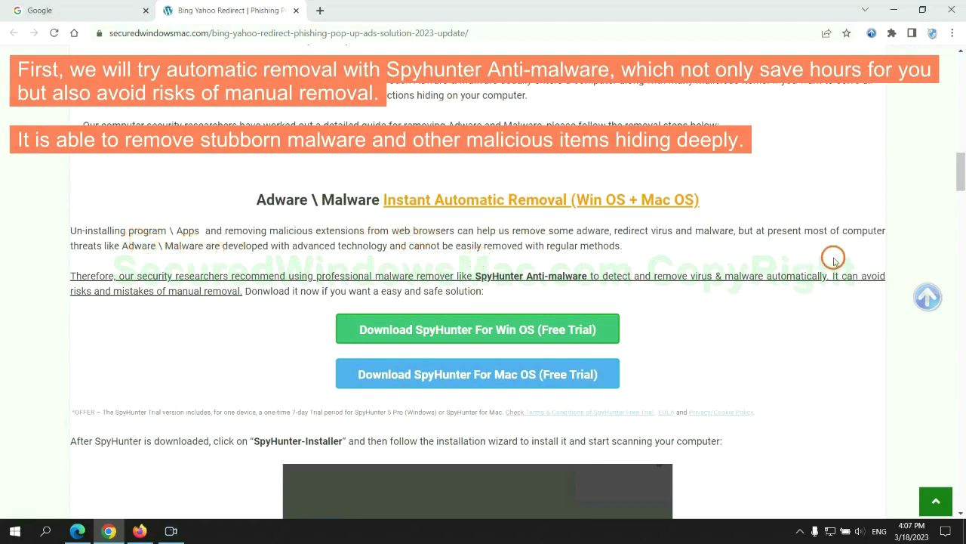
- Download the SpyHunter for Win OS installer, keep the file, and run it
{"action": "scroll", "coordinate": [479, 268], "scroll_direction": "down", "scroll_amount": 1}
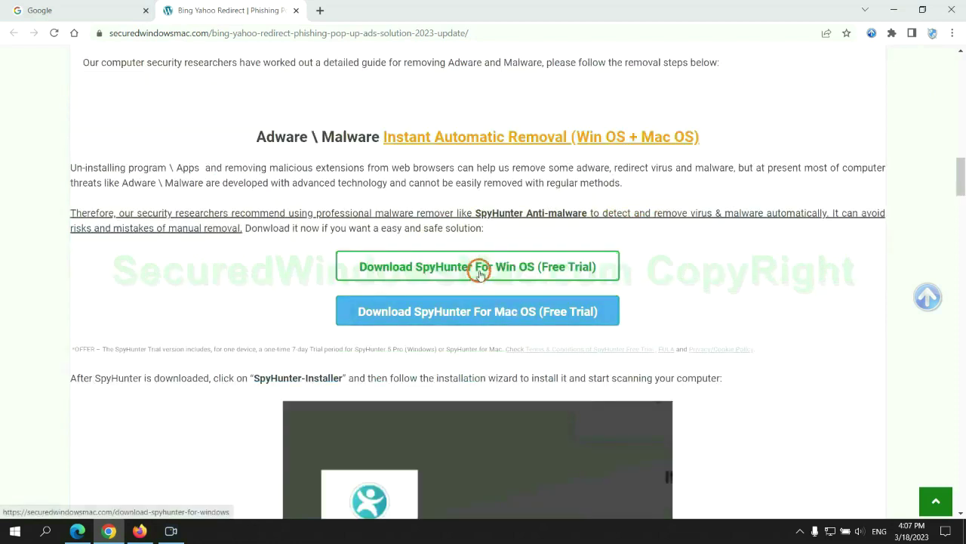
{"action": "left_click", "coordinate": [489, 306]}
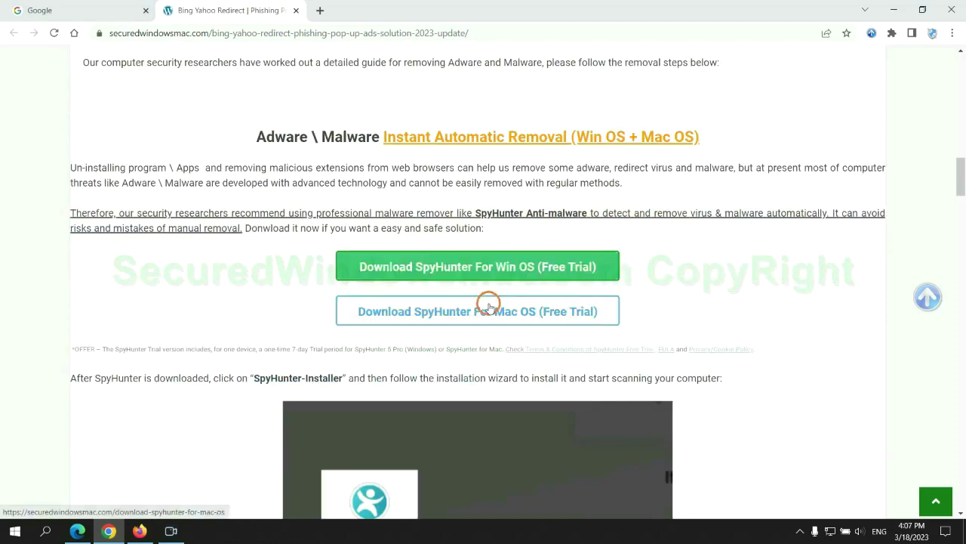
{"action": "scroll", "coordinate": [488, 306], "scroll_direction": "down", "scroll_amount": 1}
{"action": "scroll", "coordinate": [488, 302], "scroll_direction": "down", "scroll_amount": 1}
{"action": "left_click", "coordinate": [488, 144]}
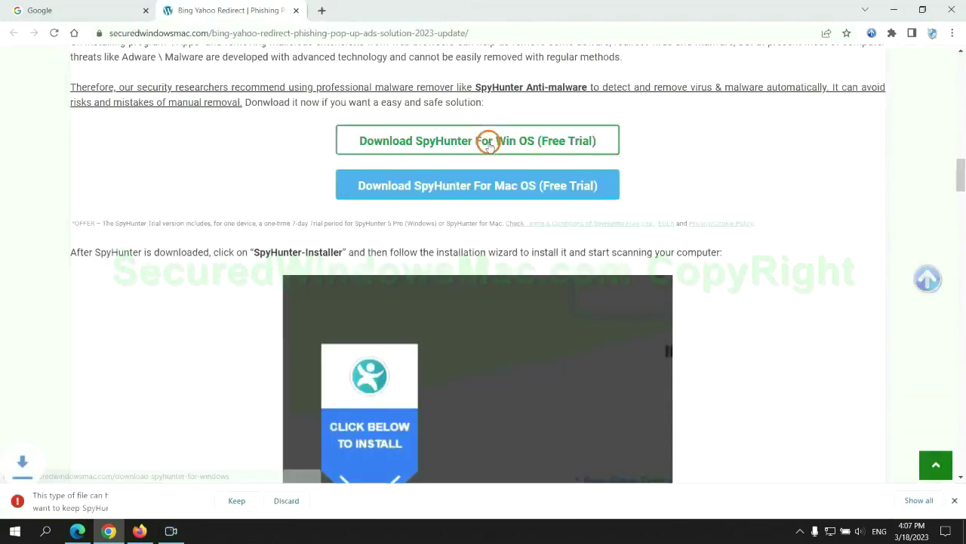
{"action": "left_click", "coordinate": [235, 501]}
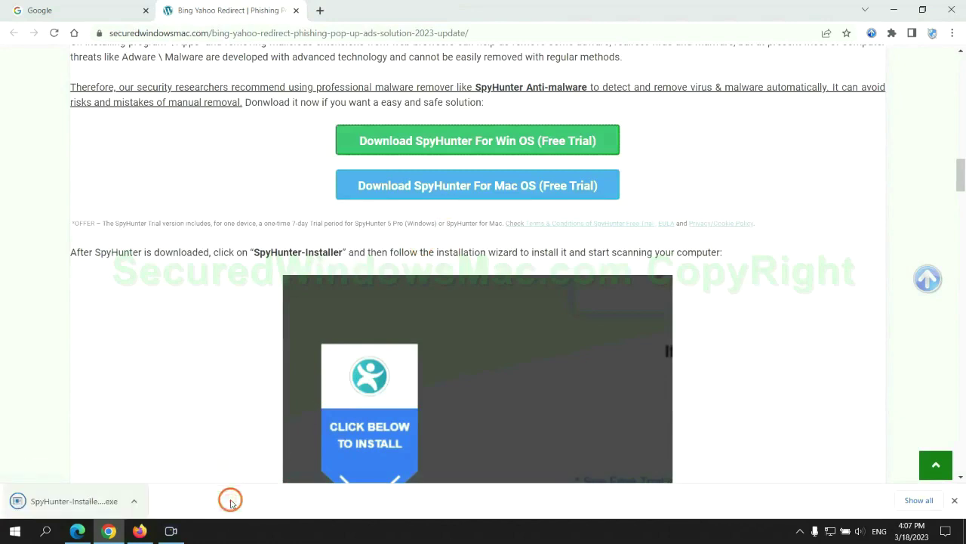
{"action": "left_click", "coordinate": [92, 503]}
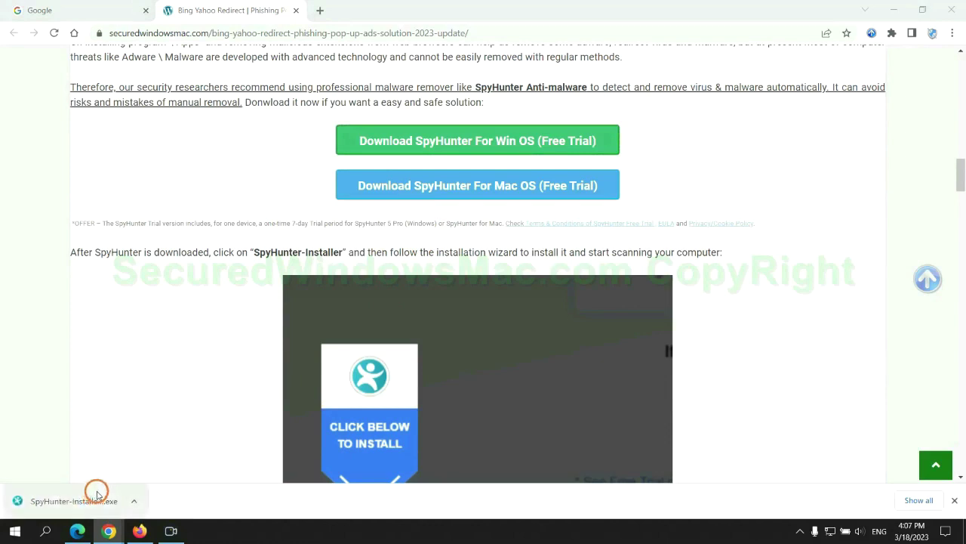
{"action": "scroll", "coordinate": [470, 220], "scroll_direction": "down", "scroll_amount": 2}
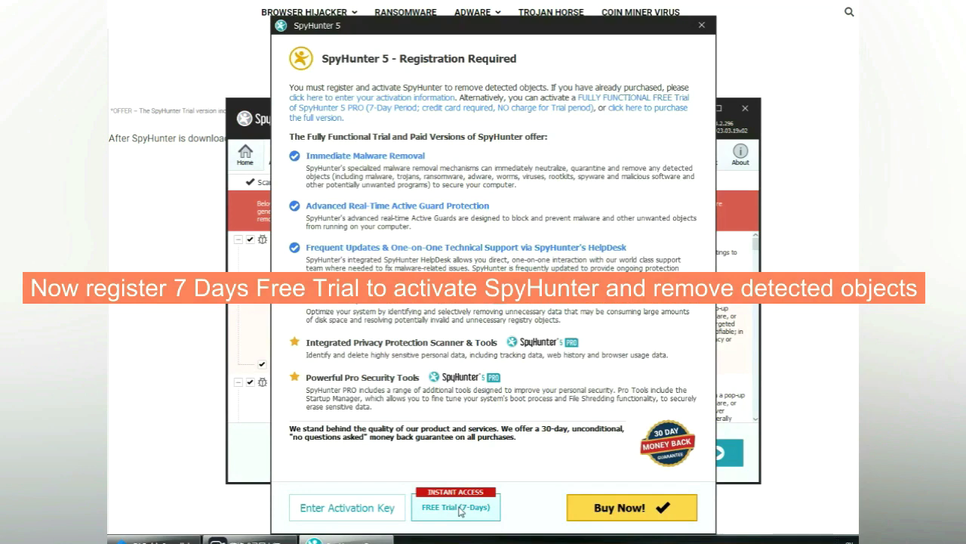
- Choose 'FREE Trial (7-Days)' in SpyHunter 5's Registration Required window
{"action": "left_click", "coordinate": [458, 508]}
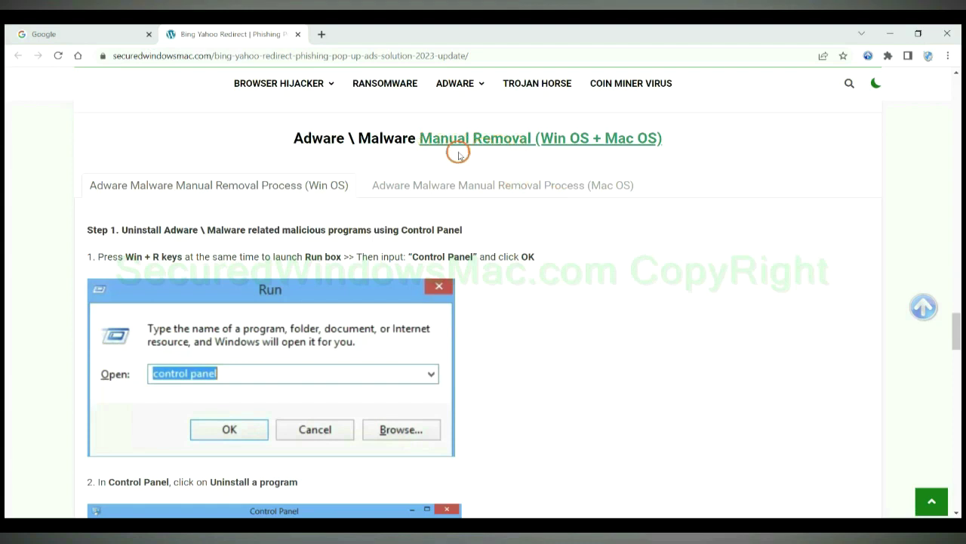
- Highlight the 'Win OS + Mac OS' Manual Removal heading and view the Mac OS instructions
{"action": "left_click_drag", "start_coordinate": [546, 141], "coordinate": [578, 141]}
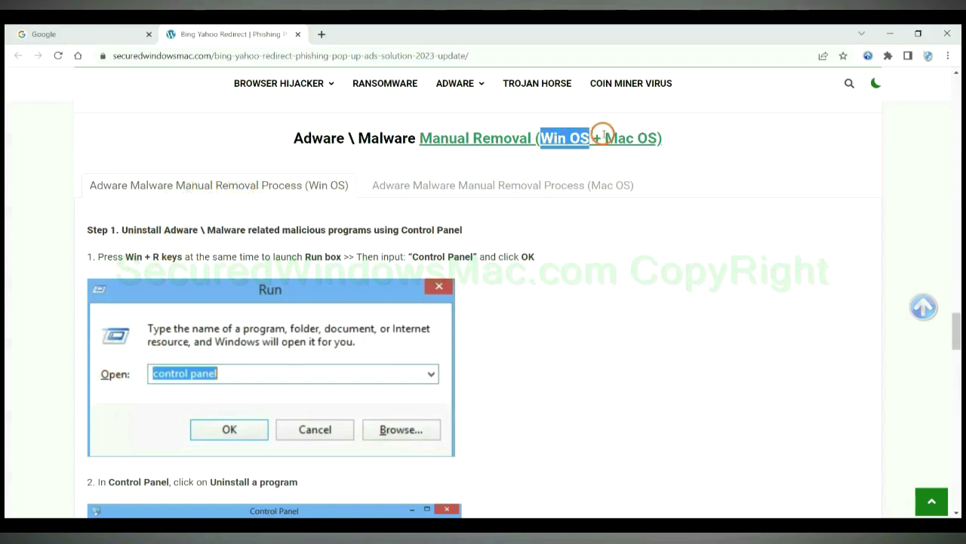
{"action": "left_click_drag", "start_coordinate": [604, 138], "coordinate": [657, 139]}
{"action": "left_click", "coordinate": [495, 182]}
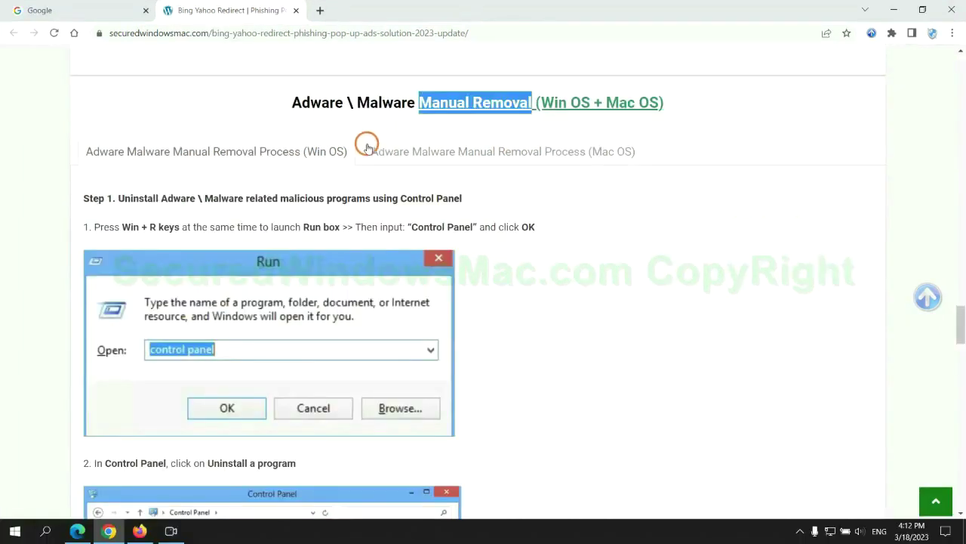
- Scroll to the Windows Step 1 'Uninstall a program' instructions and highlight the heading
{"action": "scroll", "coordinate": [358, 263], "scroll_direction": "down", "scroll_amount": 1}
{"action": "scroll", "coordinate": [360, 265], "scroll_direction": "up", "scroll_amount": 3}
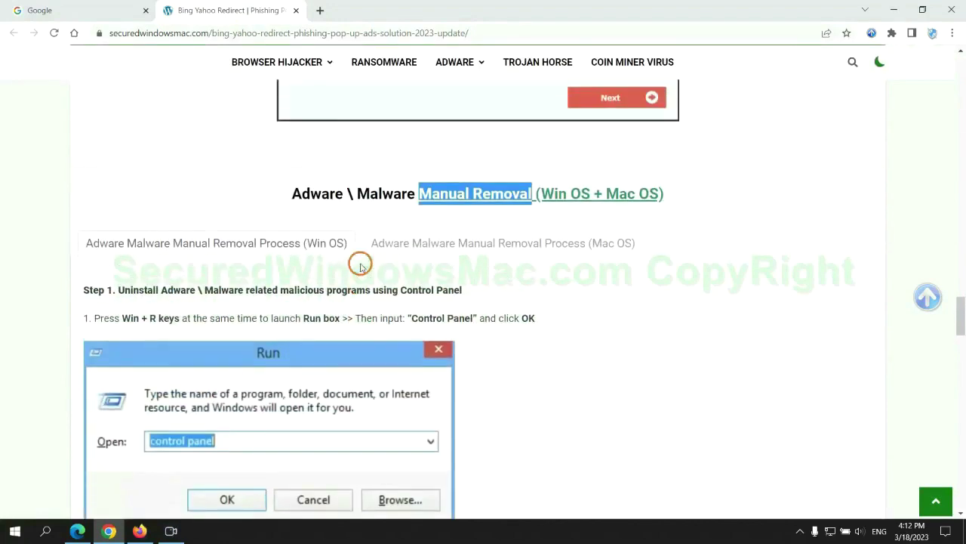
{"action": "scroll", "coordinate": [306, 248], "scroll_direction": "down", "scroll_amount": 2}
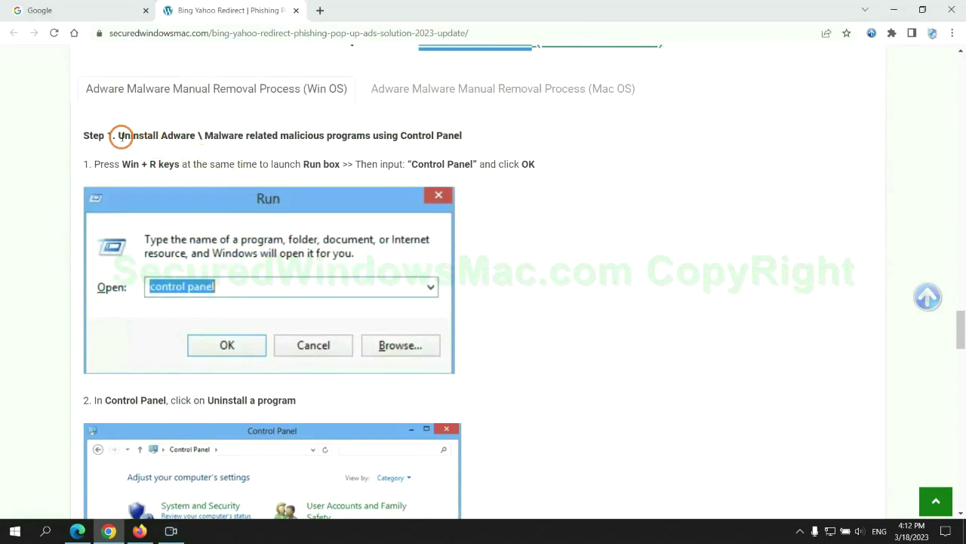
{"action": "left_click_drag", "start_coordinate": [120, 137], "coordinate": [370, 140]}
{"action": "left_click", "coordinate": [641, 197]}
{"action": "scroll", "coordinate": [601, 200], "scroll_direction": "down", "scroll_amount": 2}
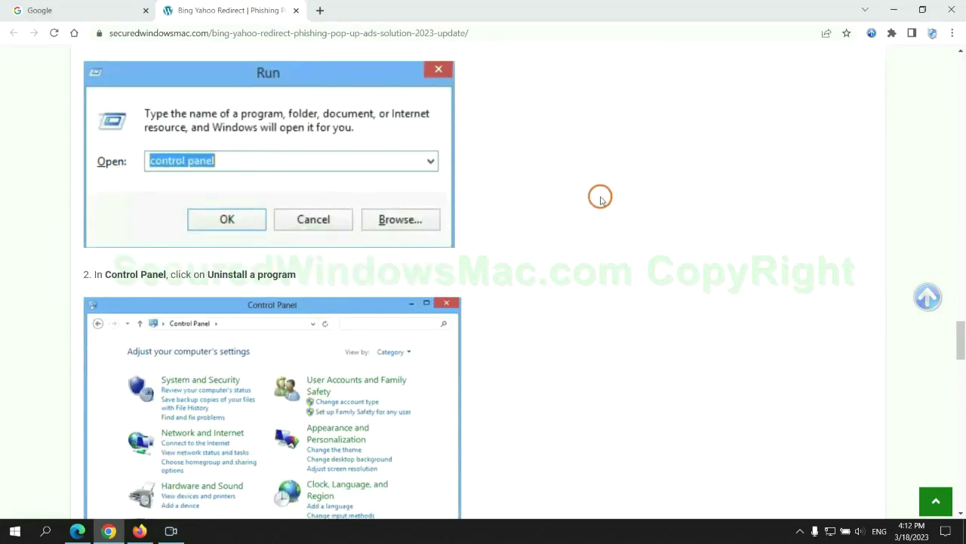
- Launch Control Panel via Run 'control panel' and check Lantern in the installed programs
{"action": "key", "text": "super+r"}
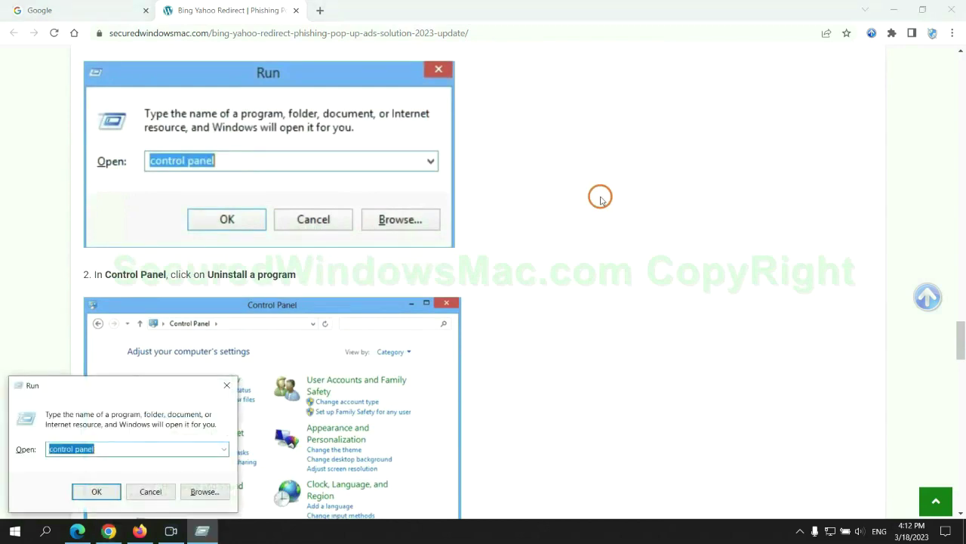
{"action": "type", "text": "cont"}
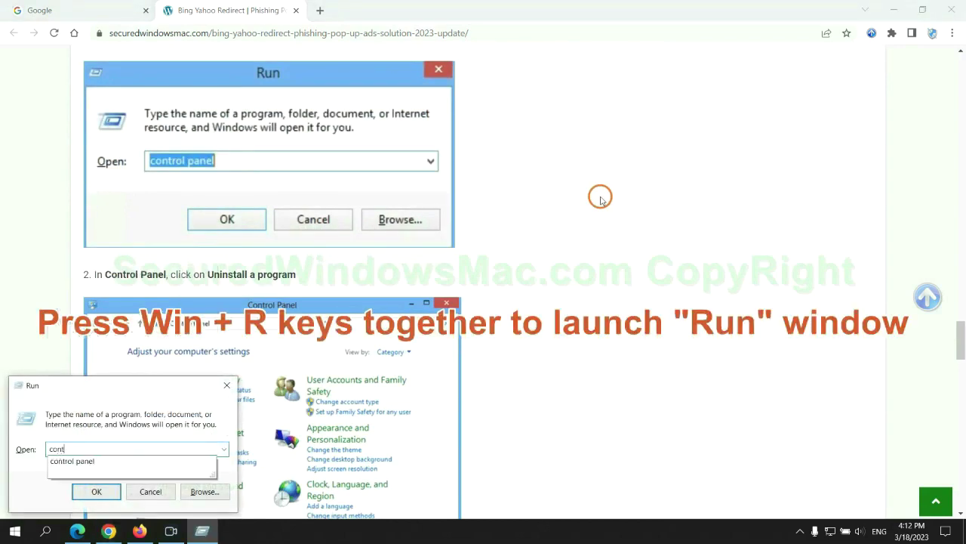
{"action": "type", "text": "rol panel"}
{"action": "key", "text": "Return"}
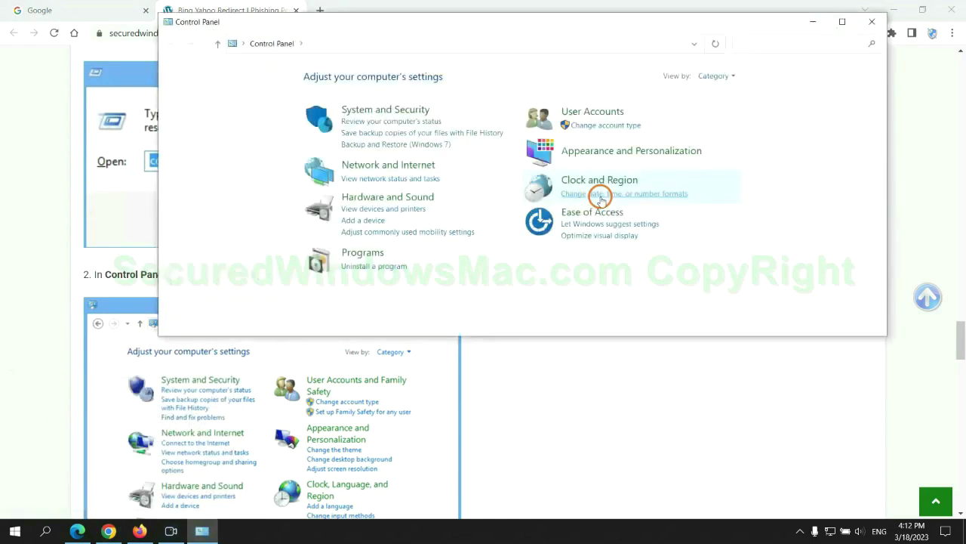
{"action": "left_click", "coordinate": [384, 268]}
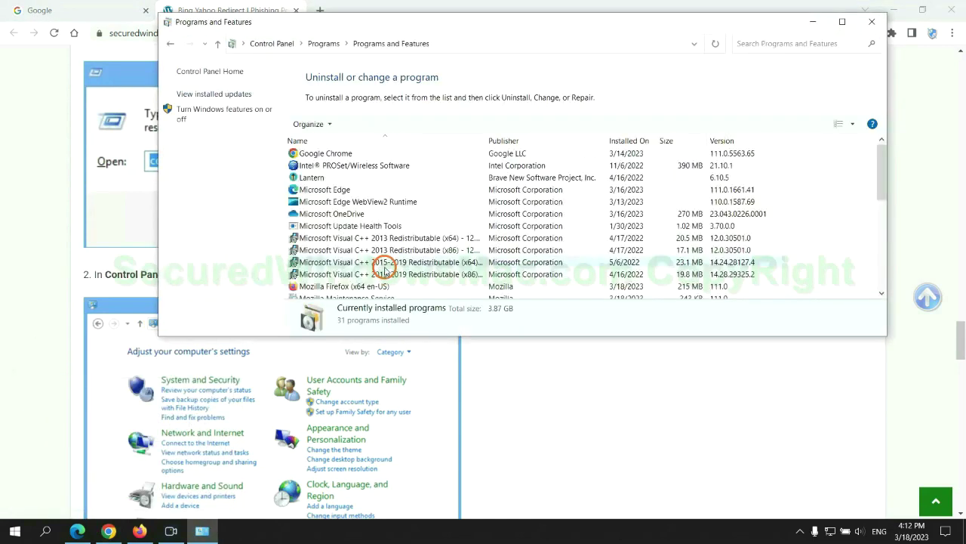
{"action": "right_click", "coordinate": [313, 178]}
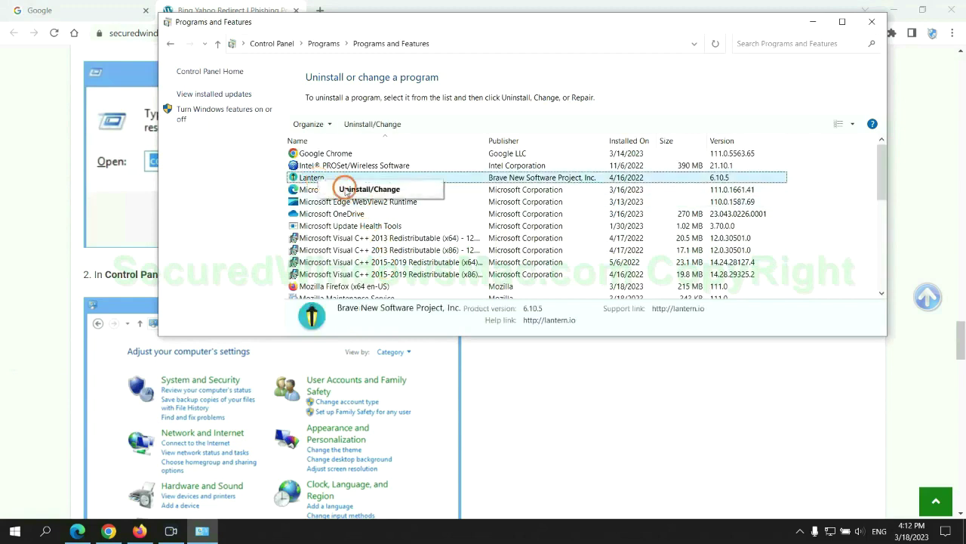
{"action": "left_click", "coordinate": [872, 21]}
- Close Programs and Features, review Step 2 on malicious extensions, and switch to Edge
{"action": "left_click", "coordinate": [872, 21]}
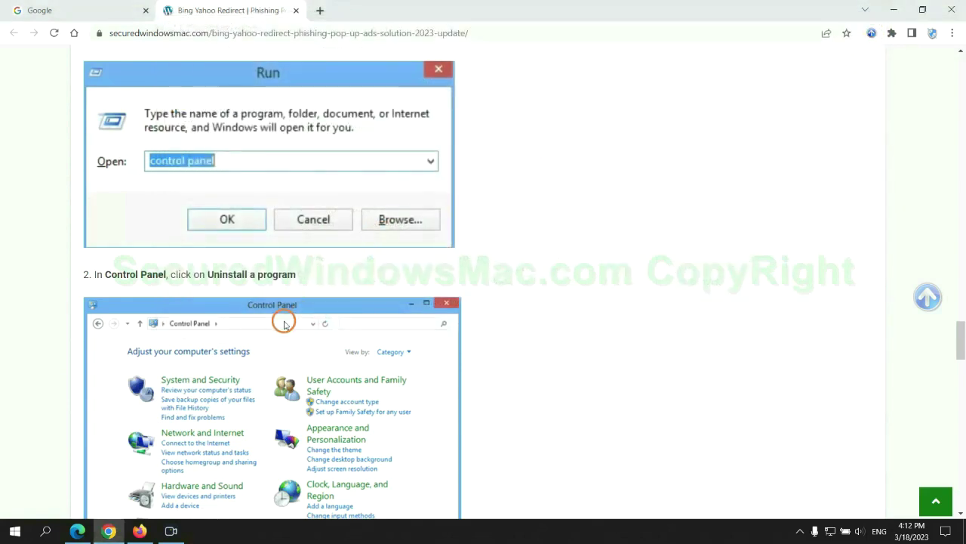
{"action": "scroll", "coordinate": [281, 320], "scroll_direction": "down", "scroll_amount": 6}
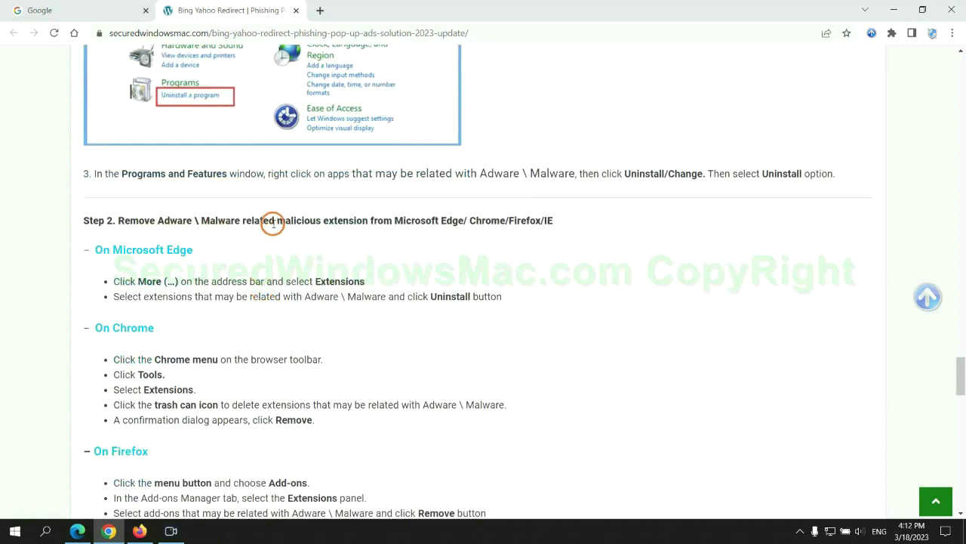
{"action": "left_click_drag", "start_coordinate": [275, 220], "coordinate": [378, 218]}
{"action": "left_click", "coordinate": [332, 253]}
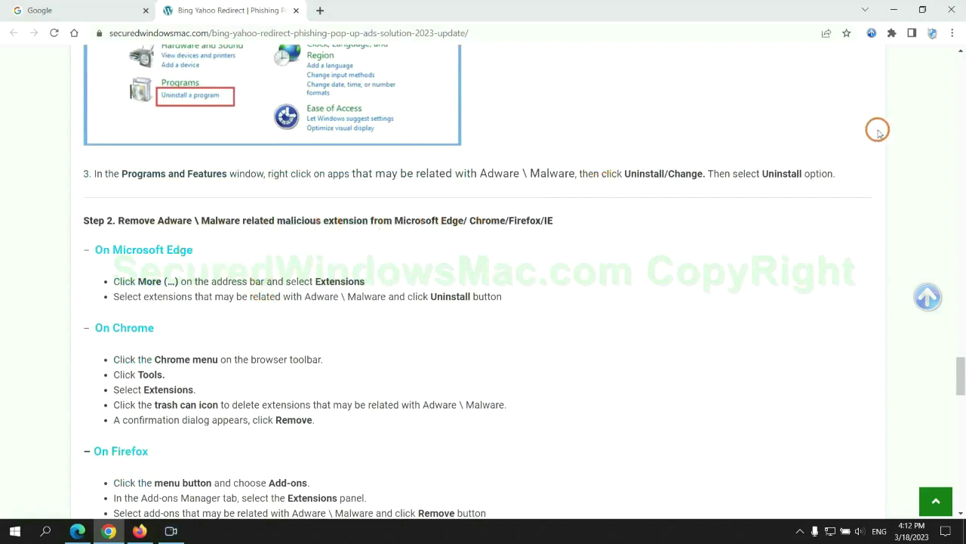
{"action": "left_click", "coordinate": [78, 528]}
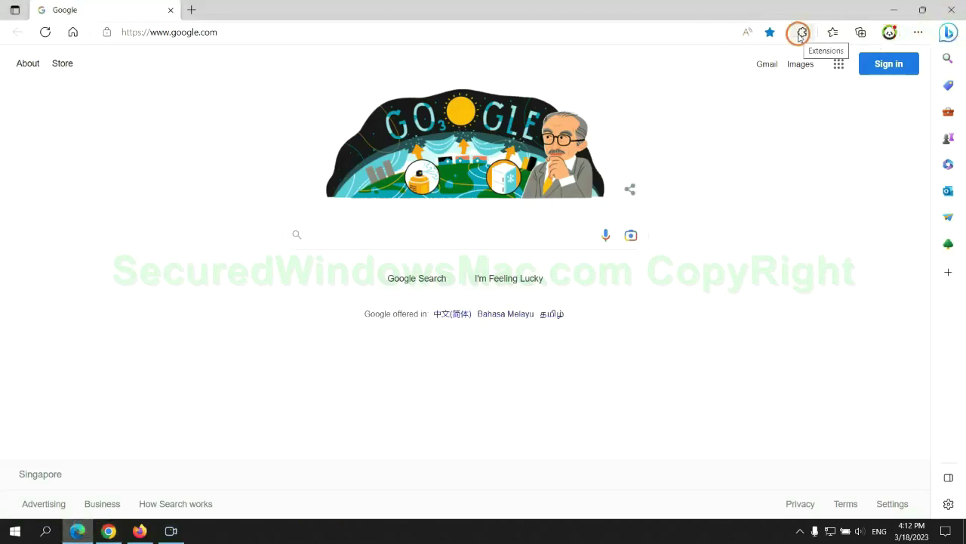
- Remove McAfee WebAdvisor from Edge's extensions page, then close it and return to Chrome
{"action": "left_click", "coordinate": [800, 34]}
{"action": "left_click", "coordinate": [669, 99]}
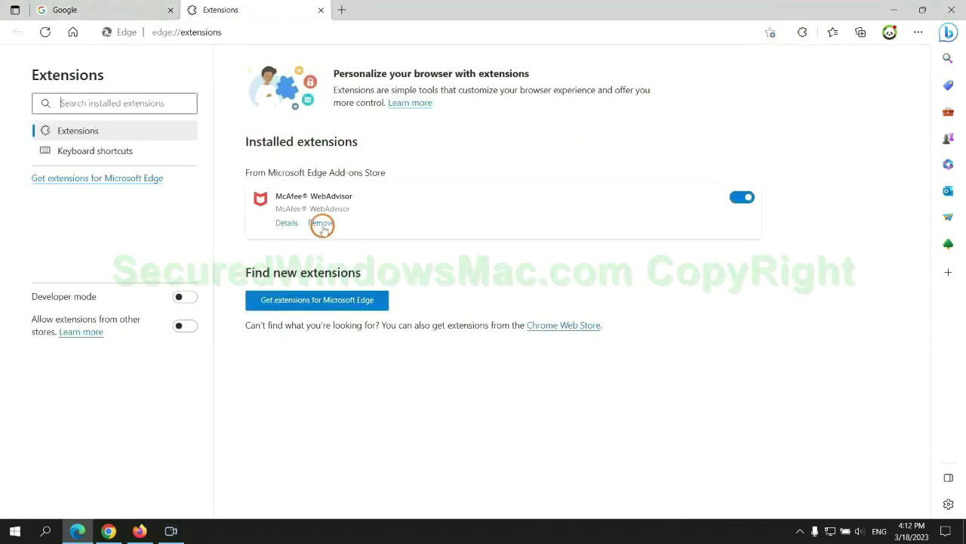
{"action": "left_click", "coordinate": [321, 223]}
{"action": "left_click", "coordinate": [696, 118]}
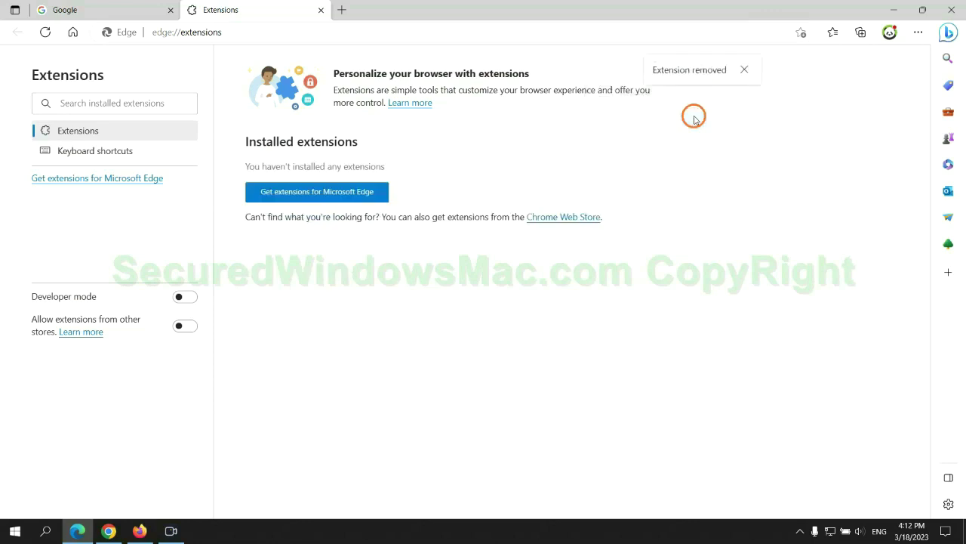
{"action": "left_click", "coordinate": [320, 10]}
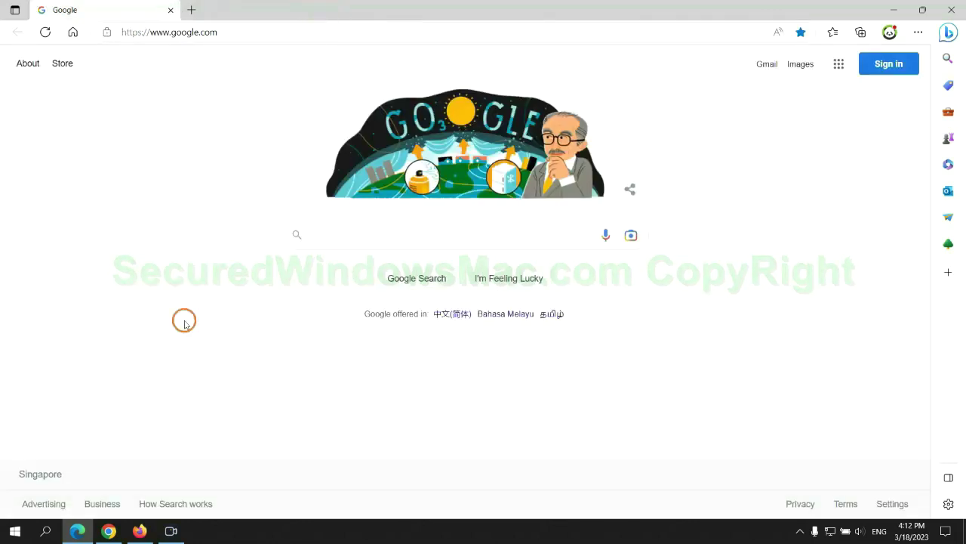
{"action": "left_click", "coordinate": [114, 532]}
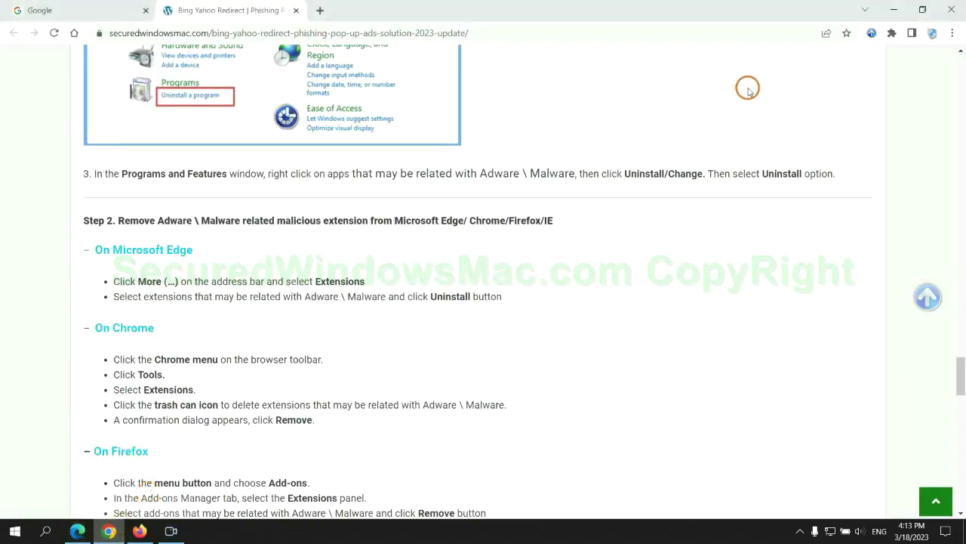
- Remove the Ecosia extension in Chrome and close its 'We're sad to see you go!' page
{"action": "left_click", "coordinate": [892, 33]}
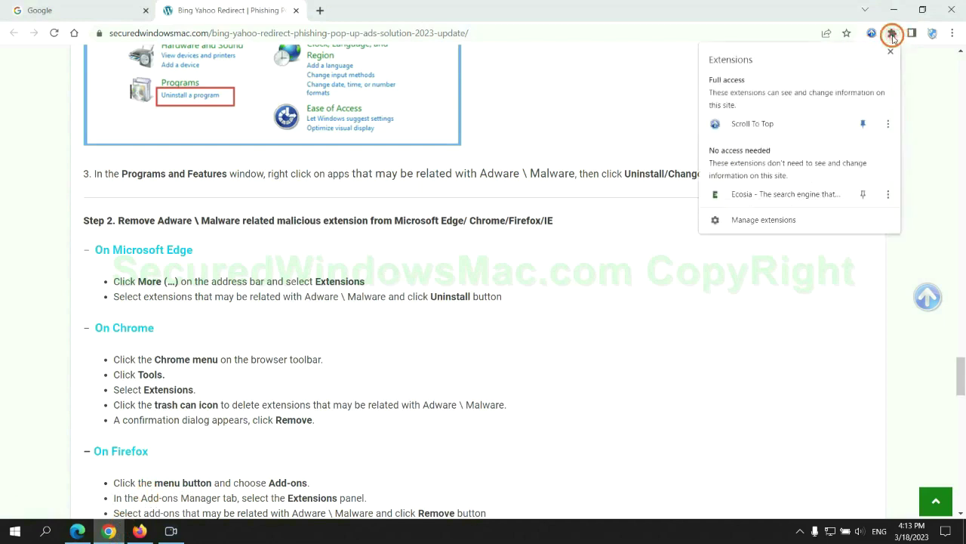
{"action": "left_click", "coordinate": [784, 221]}
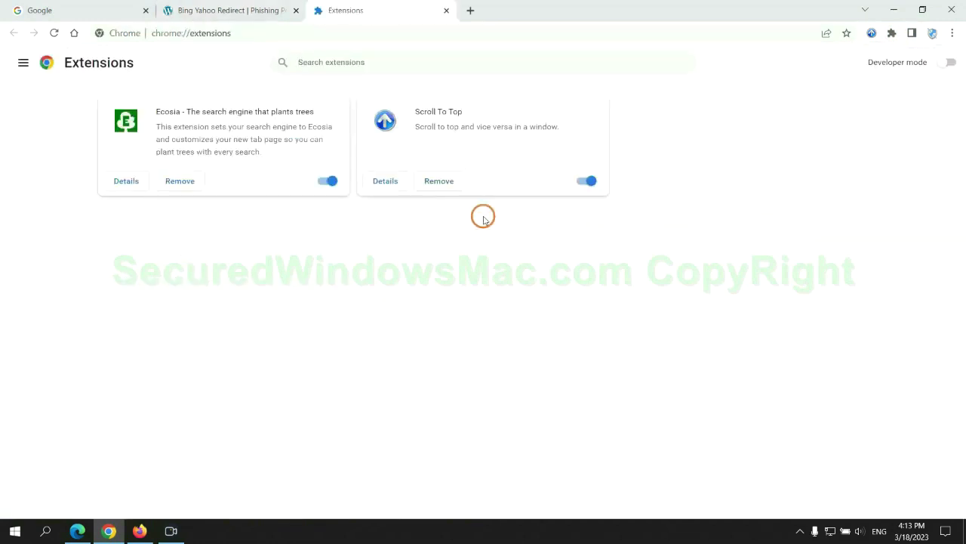
{"action": "left_click", "coordinate": [180, 180]}
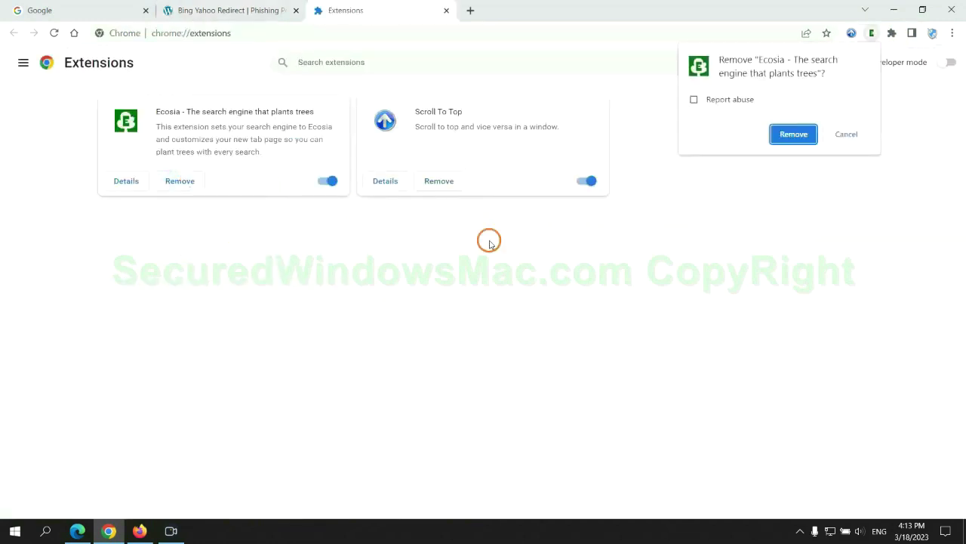
{"action": "left_click", "coordinate": [800, 133]}
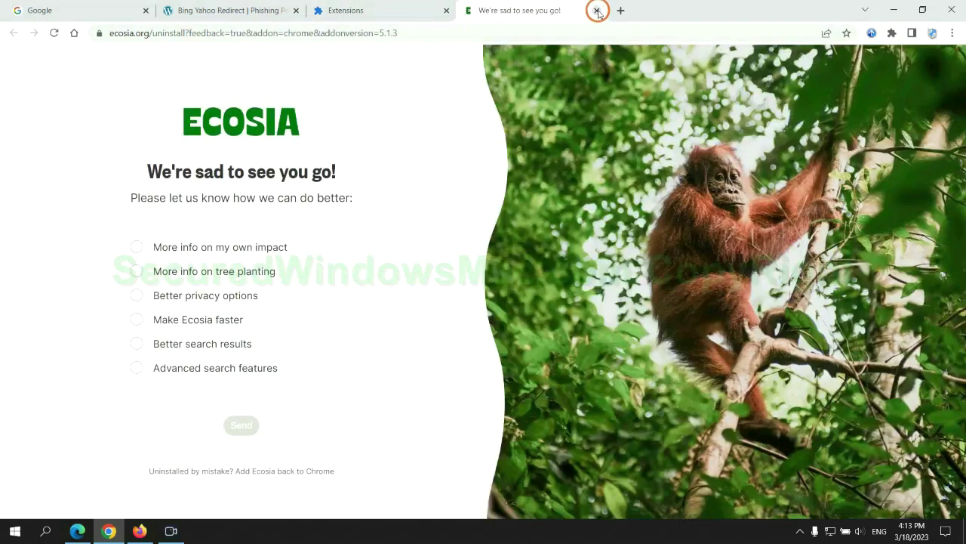
{"action": "left_click", "coordinate": [596, 9]}
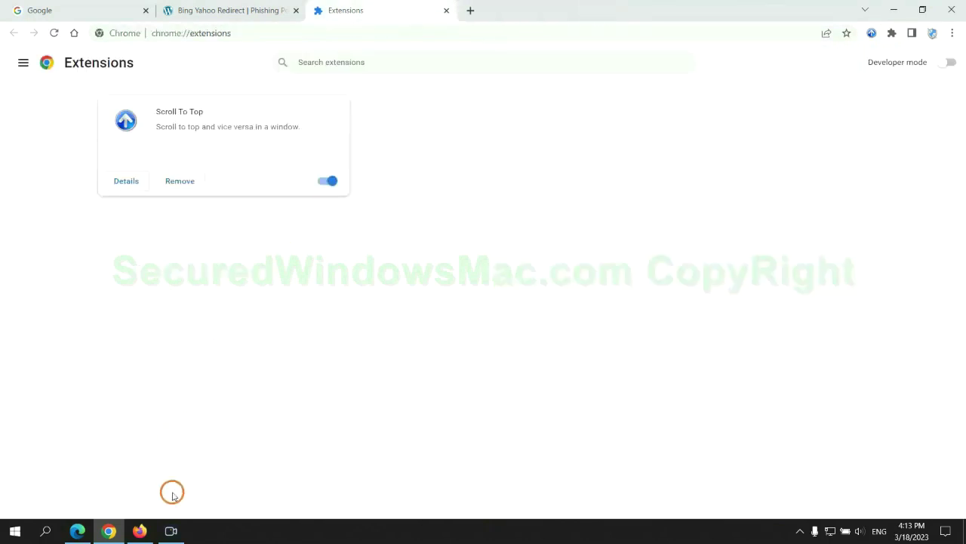
- Remove the Enhancer for YouTube add-on from Firefox's Add-ons Manager
{"action": "left_click", "coordinate": [141, 528]}
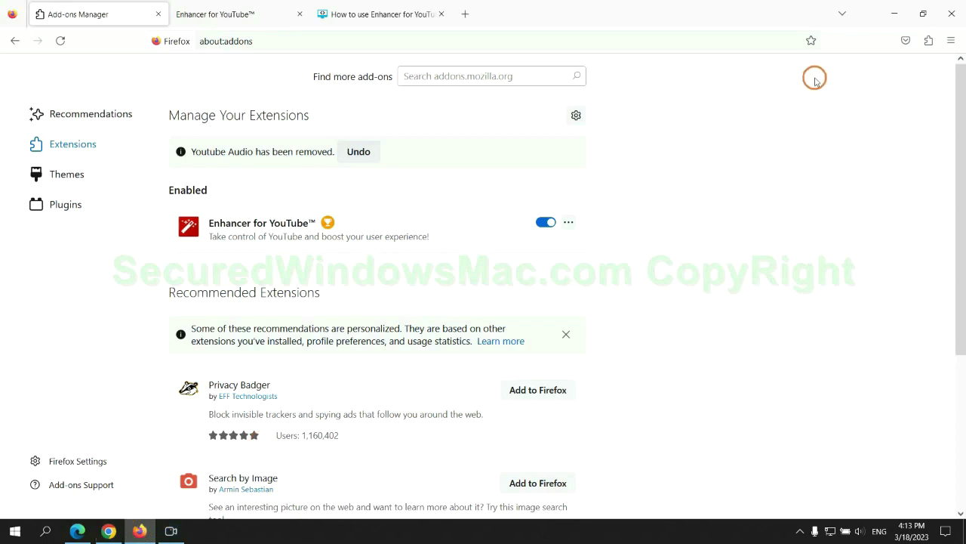
{"action": "left_click", "coordinate": [928, 43]}
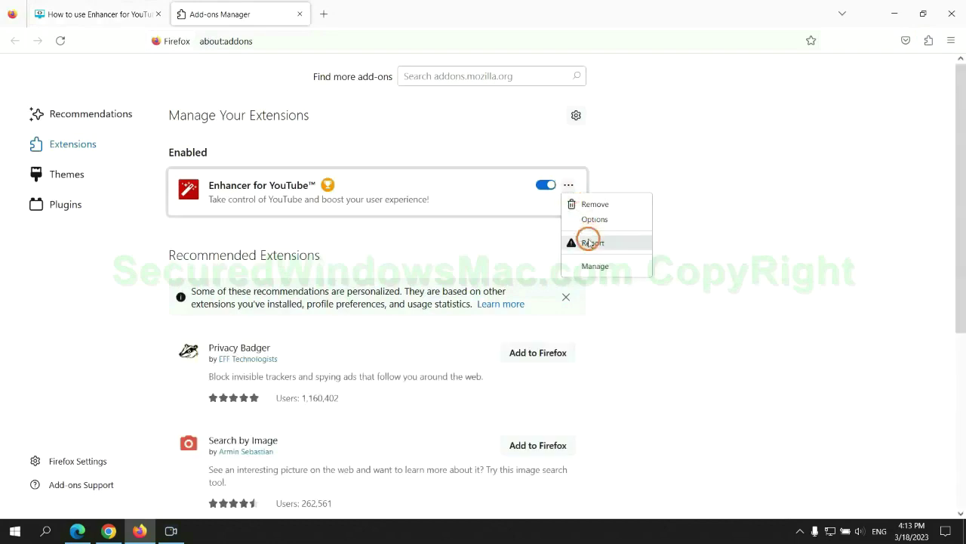
{"action": "left_click", "coordinate": [594, 204]}
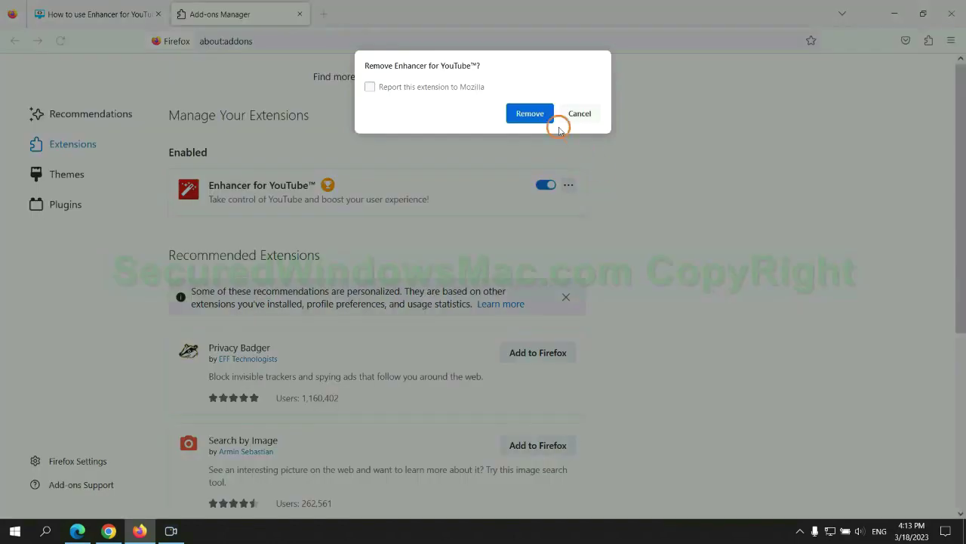
{"action": "left_click", "coordinate": [535, 114]}
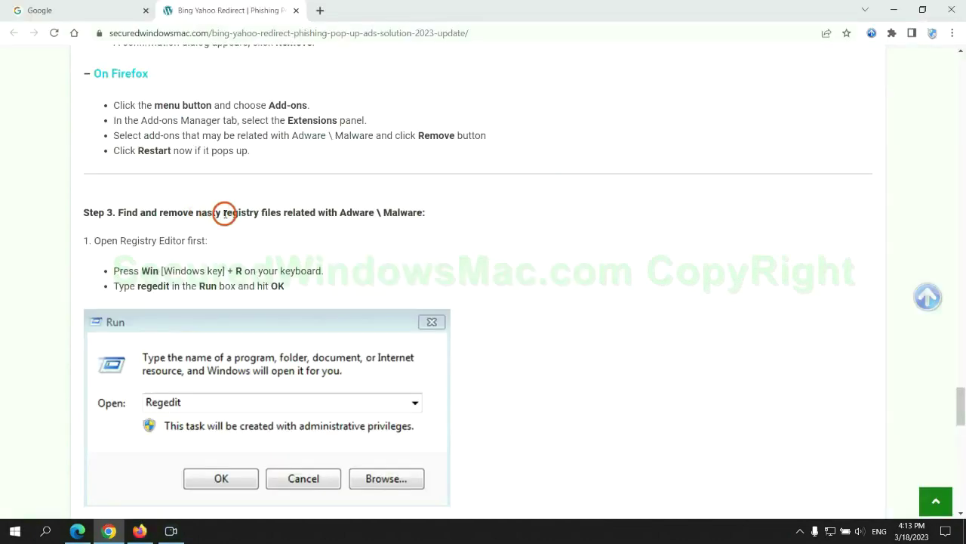
- Scroll the guide to the Step 3 registry instructions and enter regedit in the Windows Run box
{"action": "left_click_drag", "start_coordinate": [229, 218], "coordinate": [280, 240]}
{"action": "left_click", "coordinate": [281, 240]}
{"action": "scroll", "coordinate": [281, 240], "scroll_direction": "down", "scroll_amount": 2}
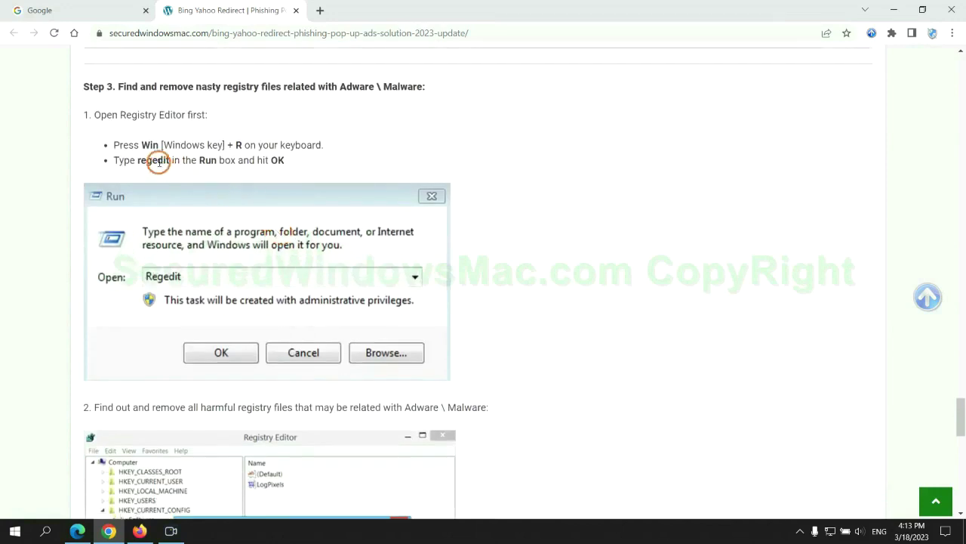
{"action": "key", "text": "super+r"}
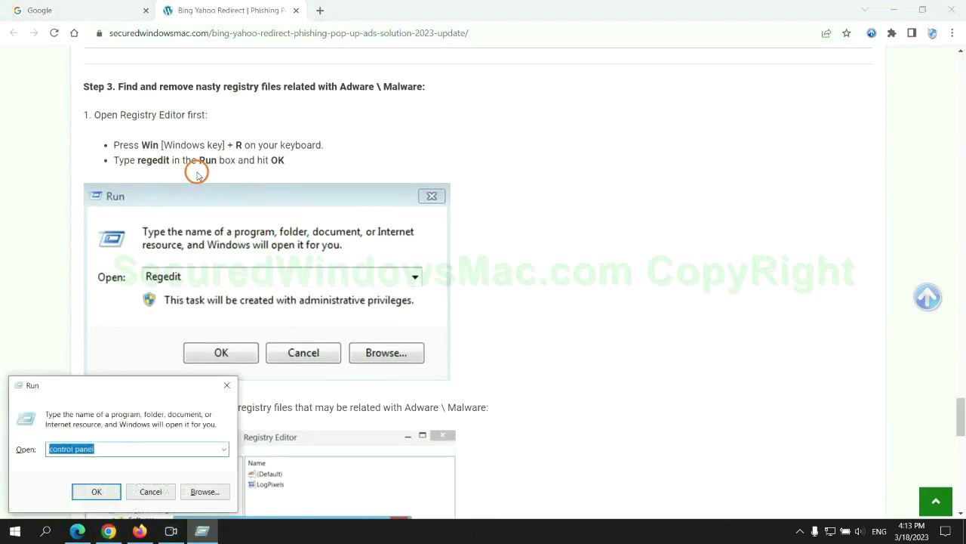
{"action": "type", "text": "reg"}
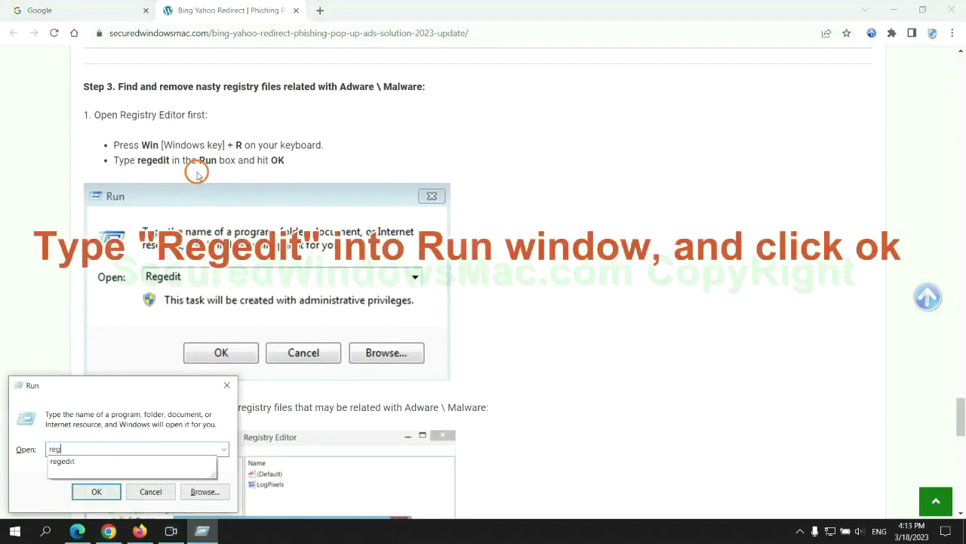
{"action": "type", "text": "edit"}
- Launch Registry Editor, search the registry for App, and bring up the actions for StoreAppsOnTaskbar
{"action": "key", "text": "Return"}
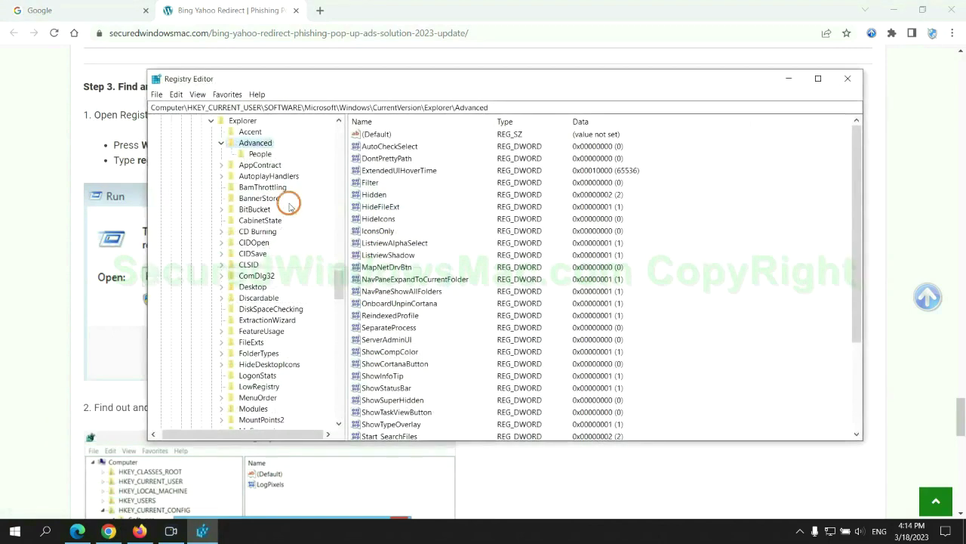
{"action": "left_click", "coordinate": [176, 94]}
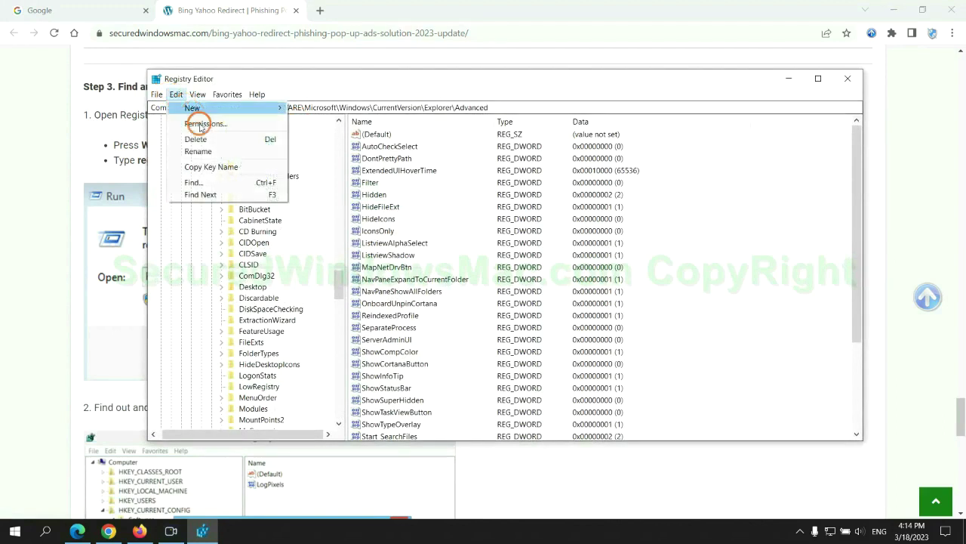
{"action": "left_click", "coordinate": [194, 182]}
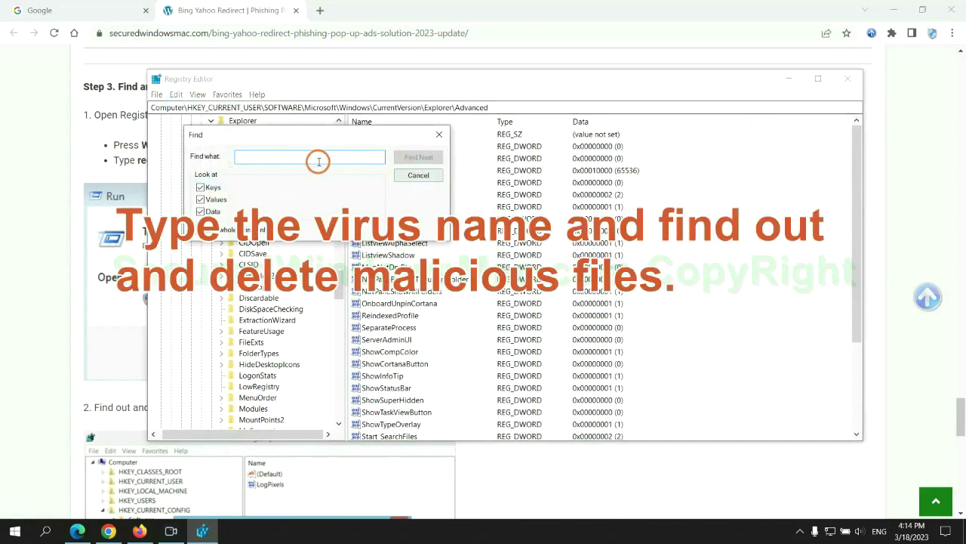
{"action": "type", "text": "Apps"}
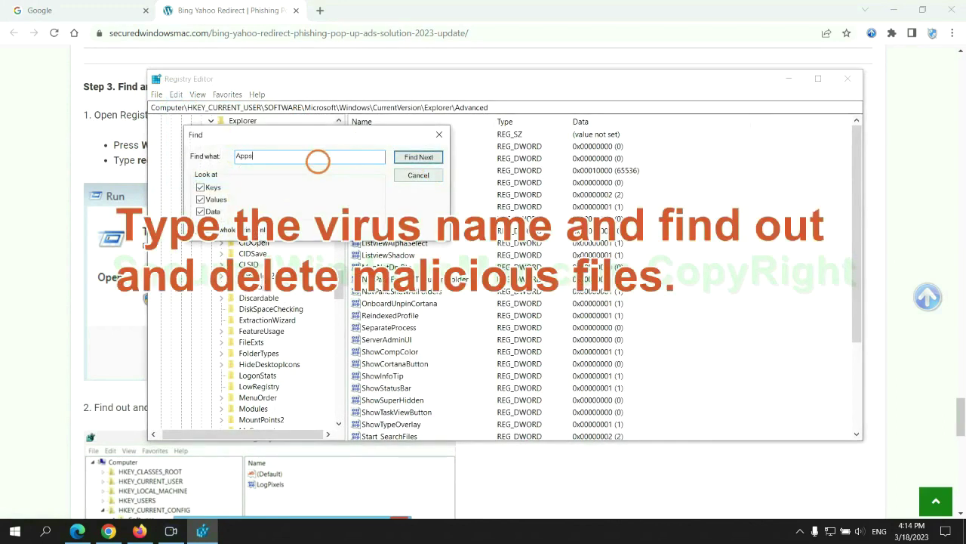
{"action": "key", "text": "Return"}
{"action": "scroll", "coordinate": [542, 313], "scroll_direction": "down", "scroll_amount": 2}
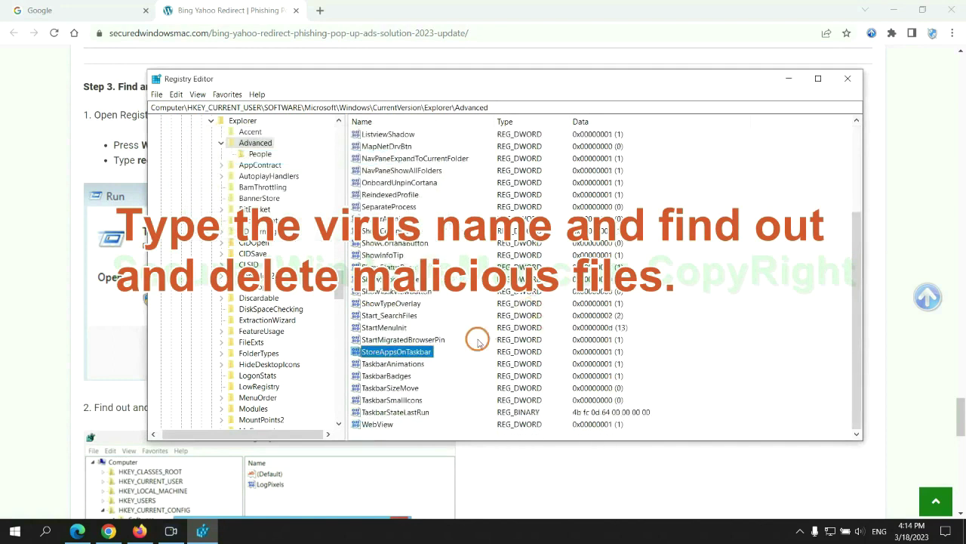
{"action": "right_click", "coordinate": [426, 354]}
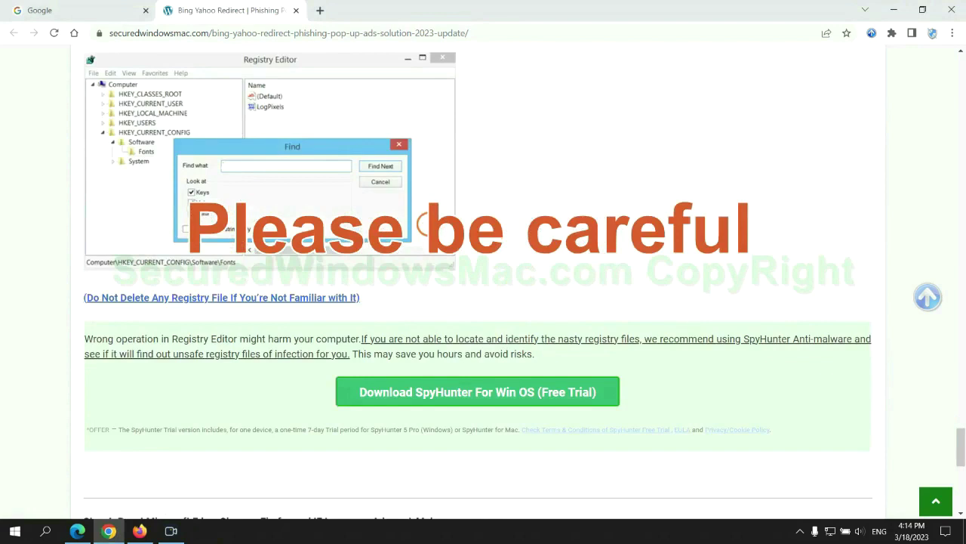
- Scroll past the SpyHunter notice to Step 4 and highlight the word Reset
{"action": "scroll", "coordinate": [428, 226], "scroll_direction": "down", "scroll_amount": 1}
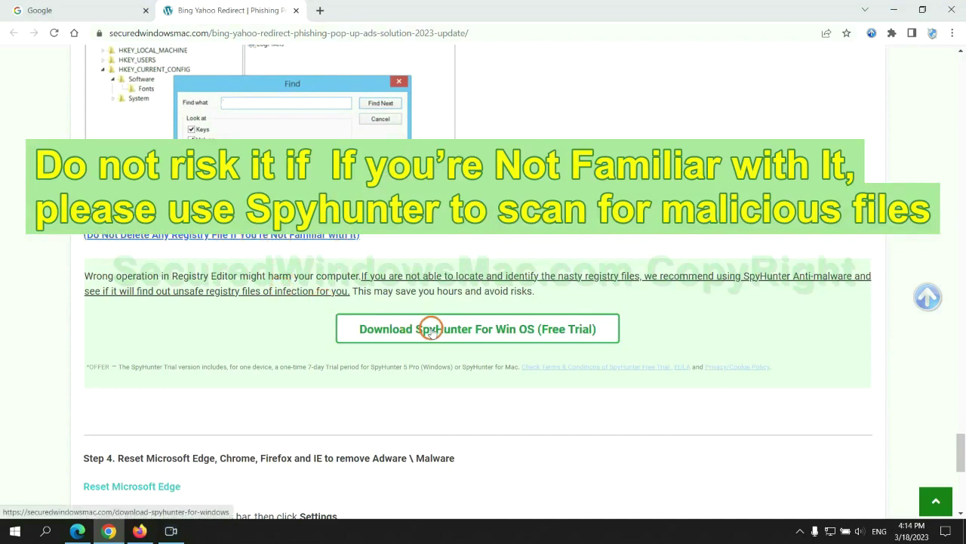
{"action": "scroll", "coordinate": [430, 329], "scroll_direction": "down", "scroll_amount": 5}
{"action": "double_click", "coordinate": [128, 80]}
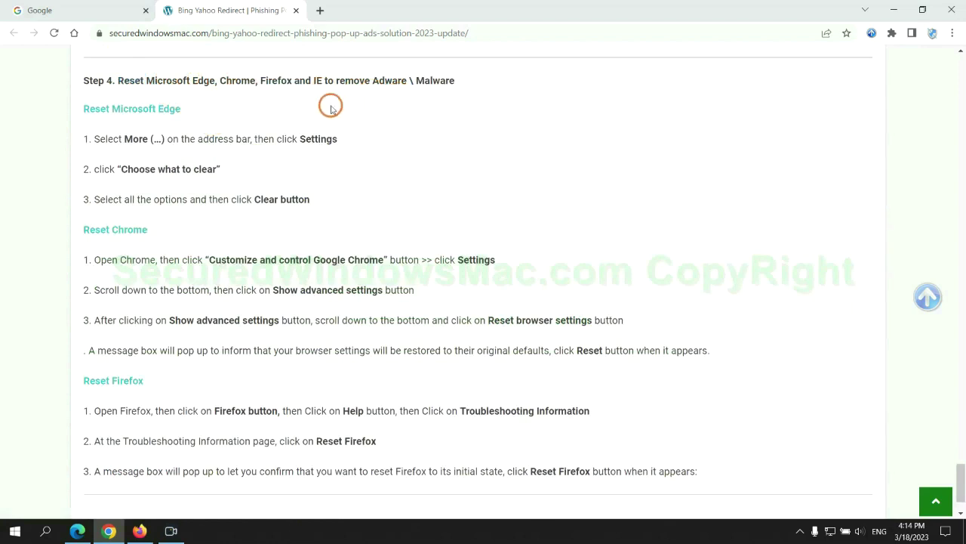
- In Edge's Privacy, search, and services settings, open the clear browsing data options, then return to Chrome
{"action": "left_click", "coordinate": [77, 531]}
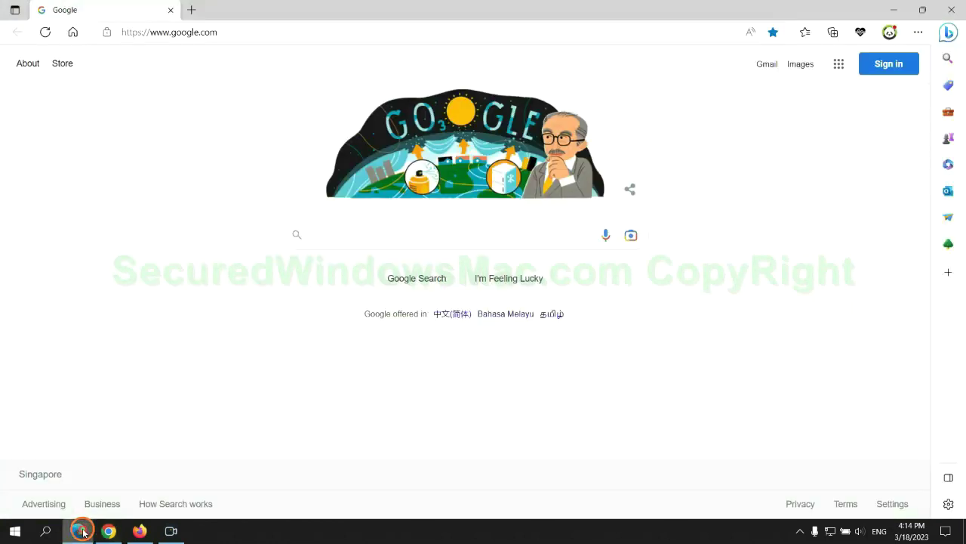
{"action": "left_click", "coordinate": [916, 36]}
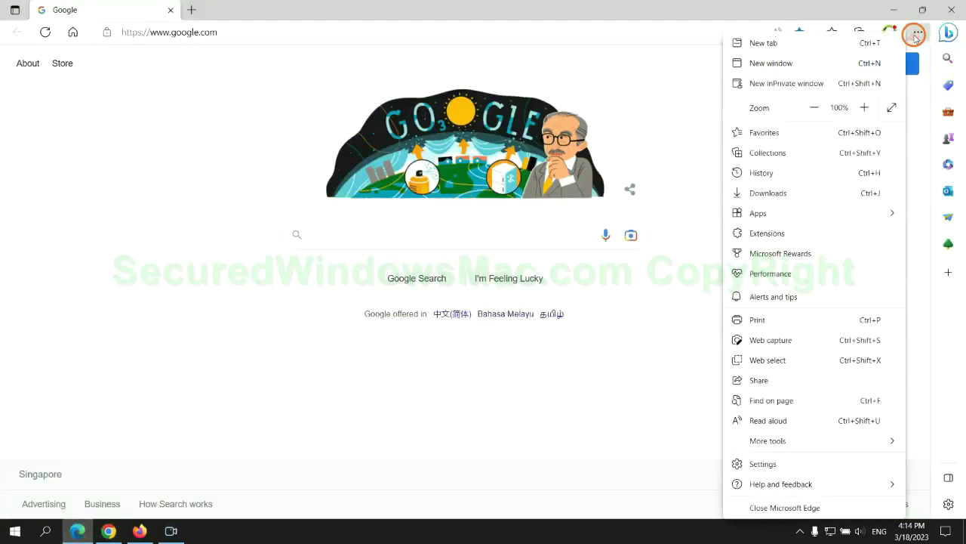
{"action": "left_click", "coordinate": [759, 463]}
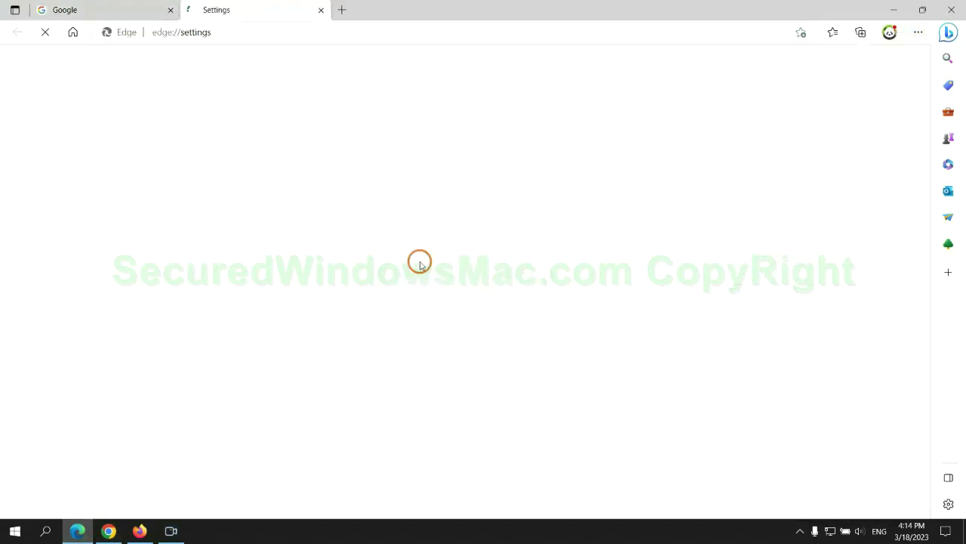
{"action": "left_click", "coordinate": [159, 159]}
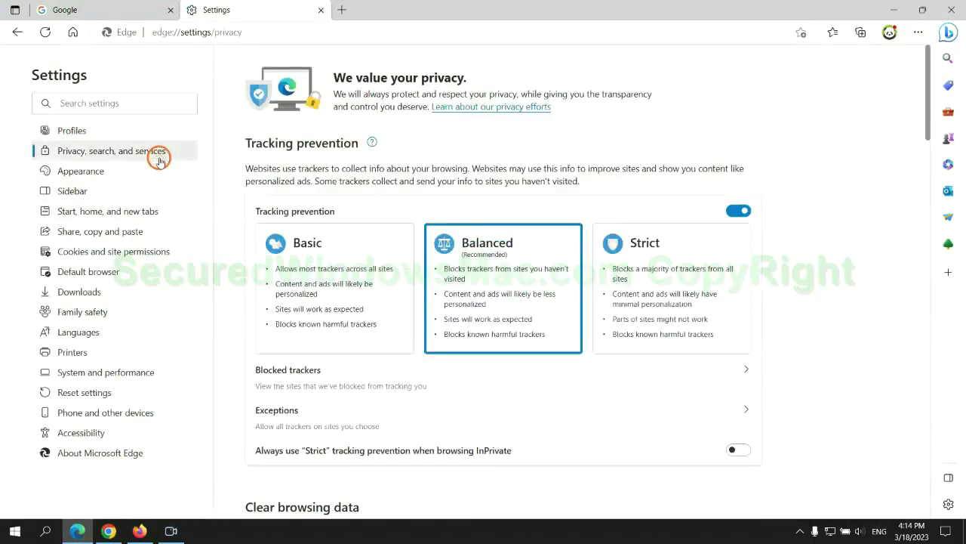
{"action": "scroll", "coordinate": [791, 334], "scroll_direction": "down", "scroll_amount": 3}
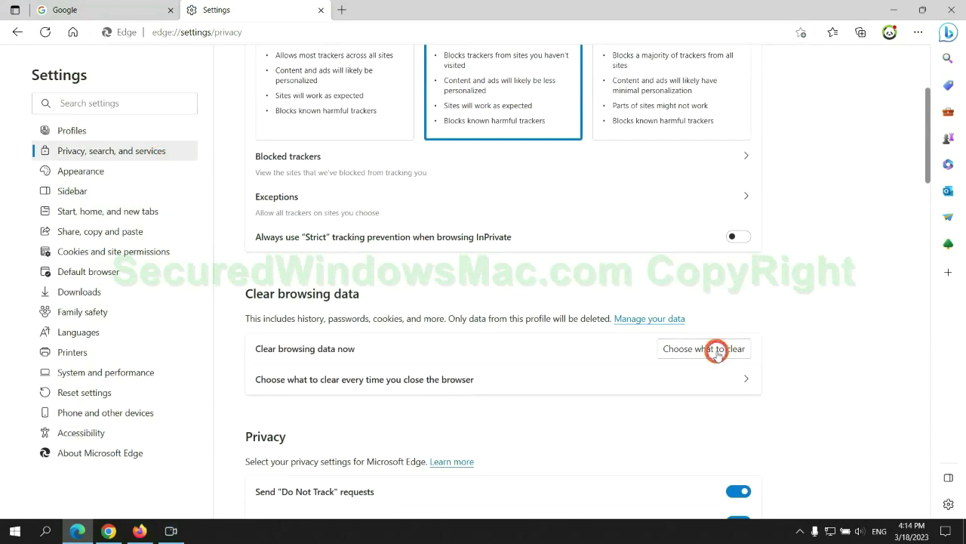
{"action": "left_click", "coordinate": [716, 350]}
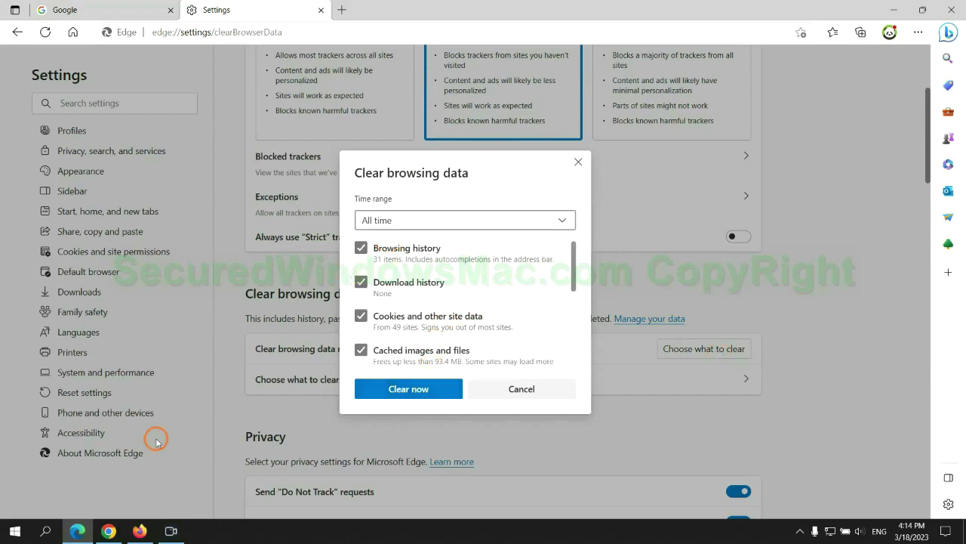
{"action": "left_click", "coordinate": [108, 531]}
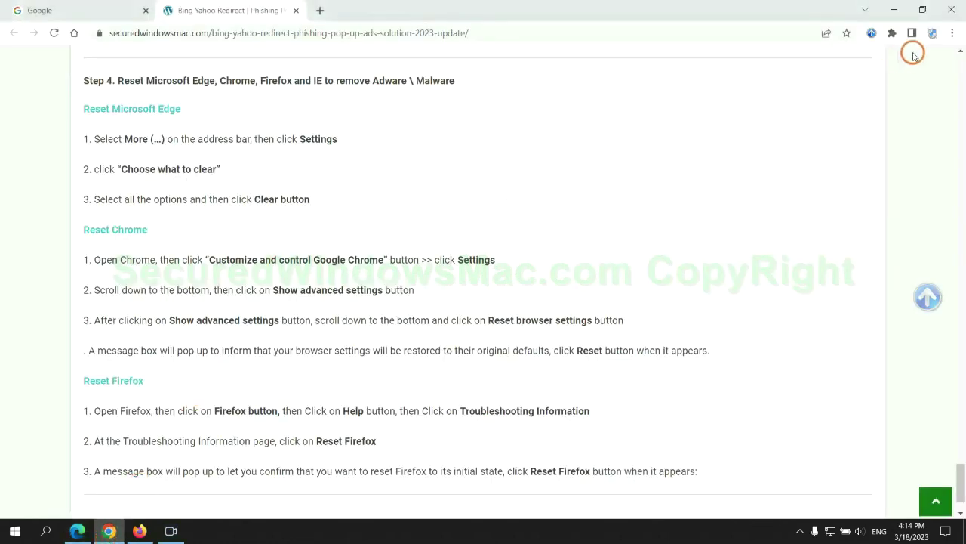
- In Chrome Settings, choose 'Restore settings to their original defaults' to bring up the reset confirmation
{"action": "left_click", "coordinate": [951, 35]}
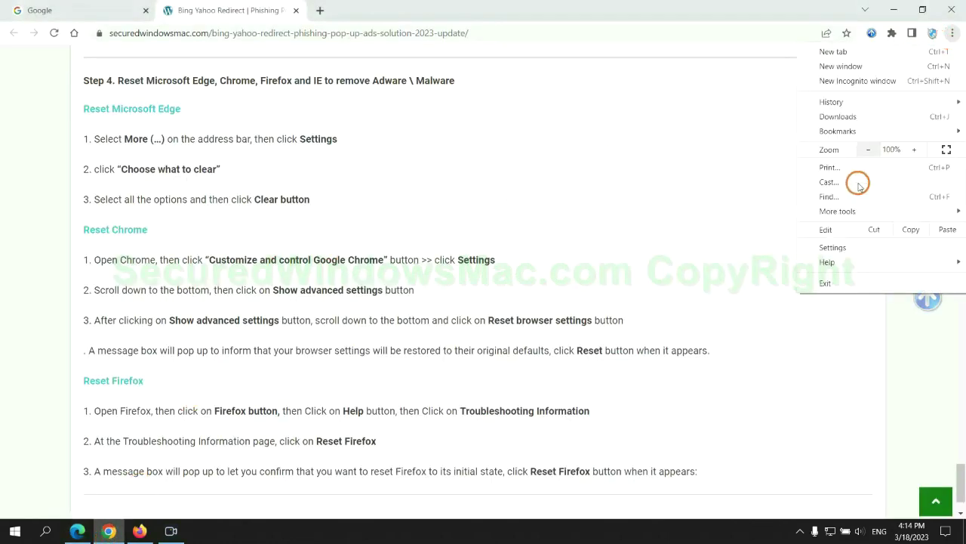
{"action": "left_click", "coordinate": [840, 246]}
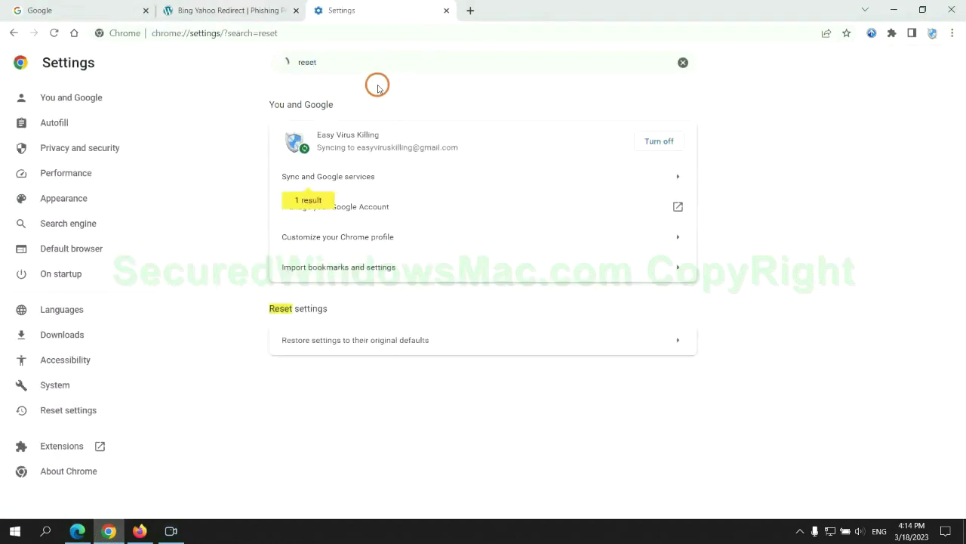
{"action": "left_click", "coordinate": [506, 336]}
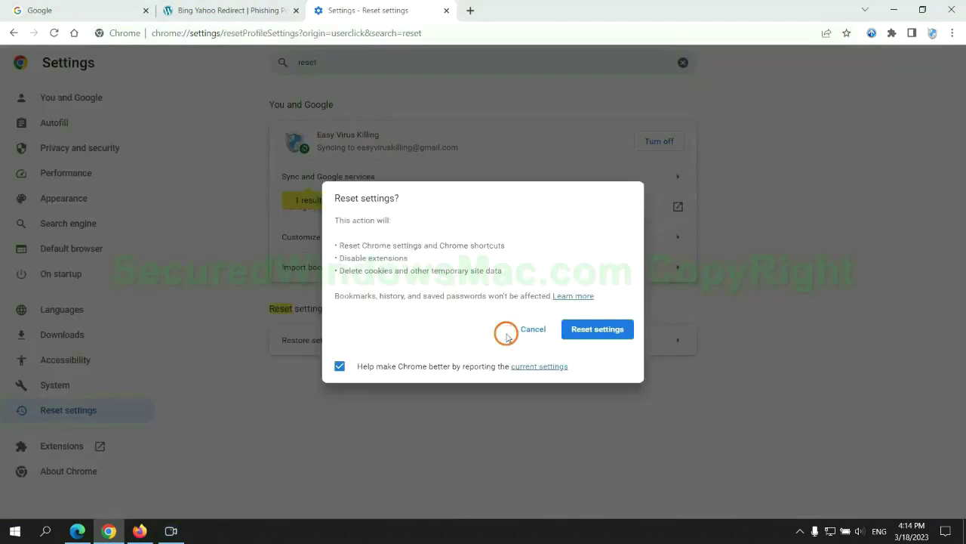
- Switch to Firefox and open the Help options from its ≡ menu
{"action": "left_click", "coordinate": [139, 531]}
{"action": "left_click", "coordinate": [950, 40]}
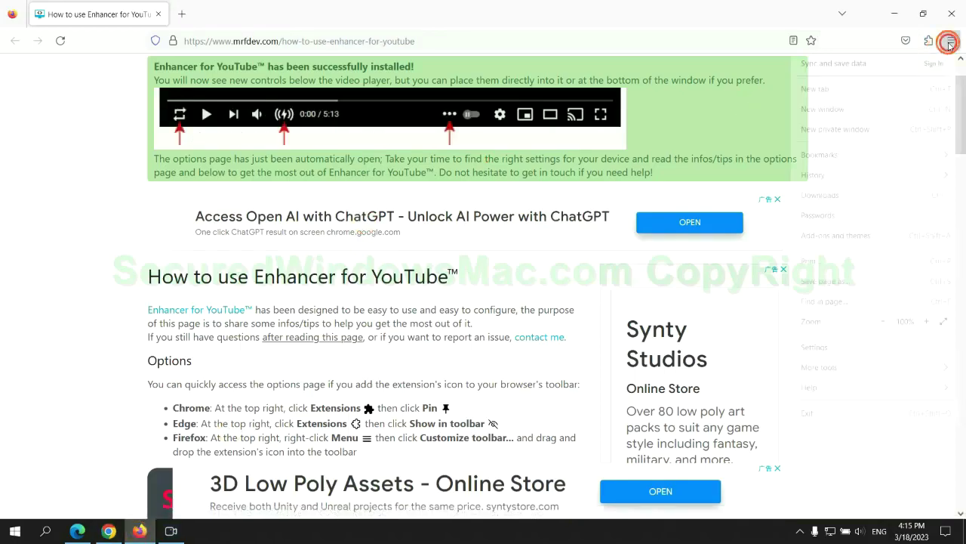
{"action": "left_click", "coordinate": [821, 388]}
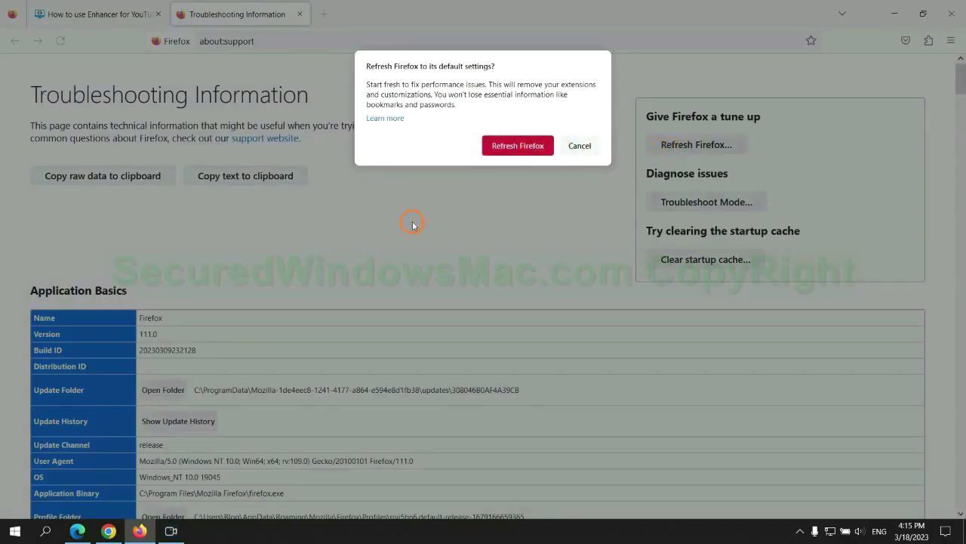
- Return to Chrome's pending 'Reset settings?' confirmation
{"action": "left_click", "coordinate": [109, 525]}
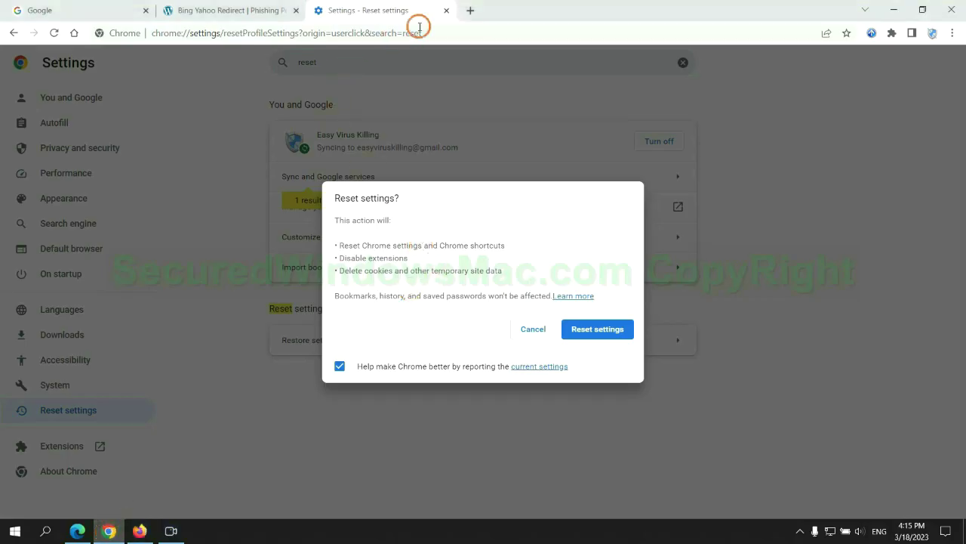